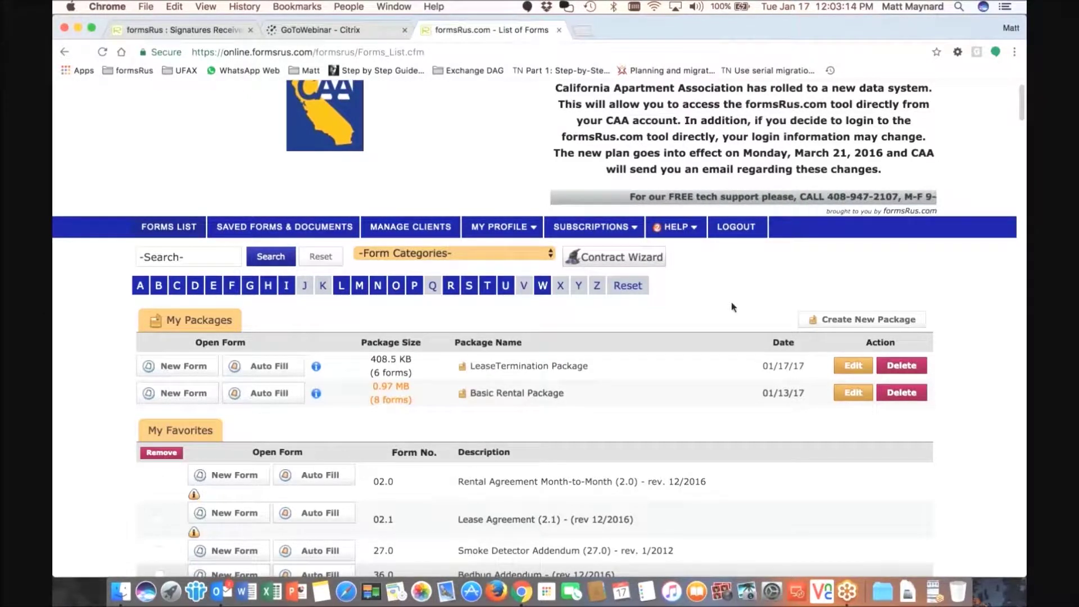
- Launch the Contract Wizard from the Forms List page
left_click(605, 260)
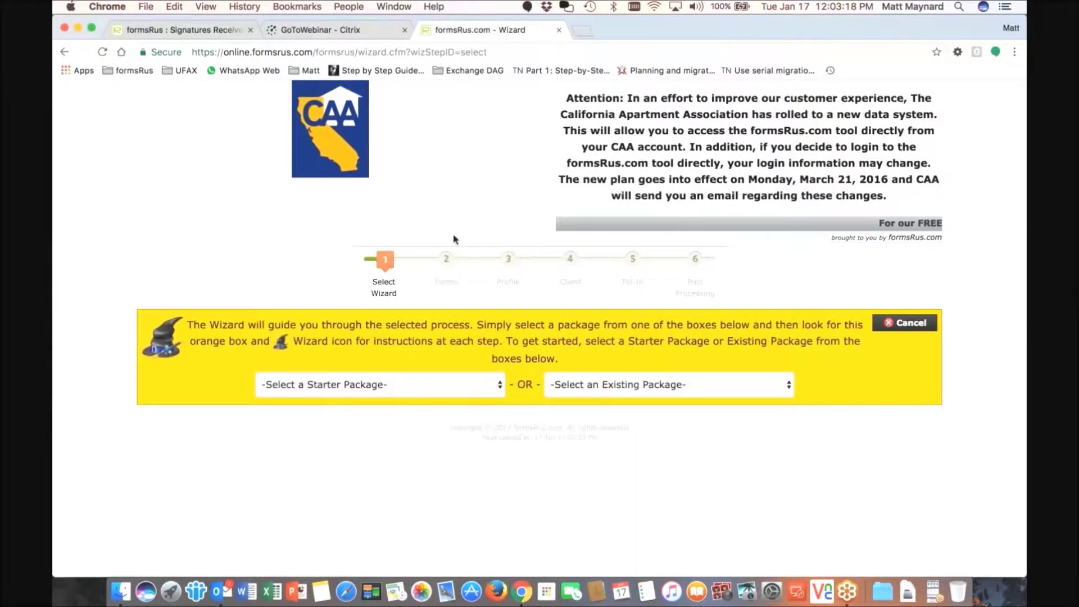
- Choose Basic Rental Package as the wizard's starter package
left_click(456, 385)
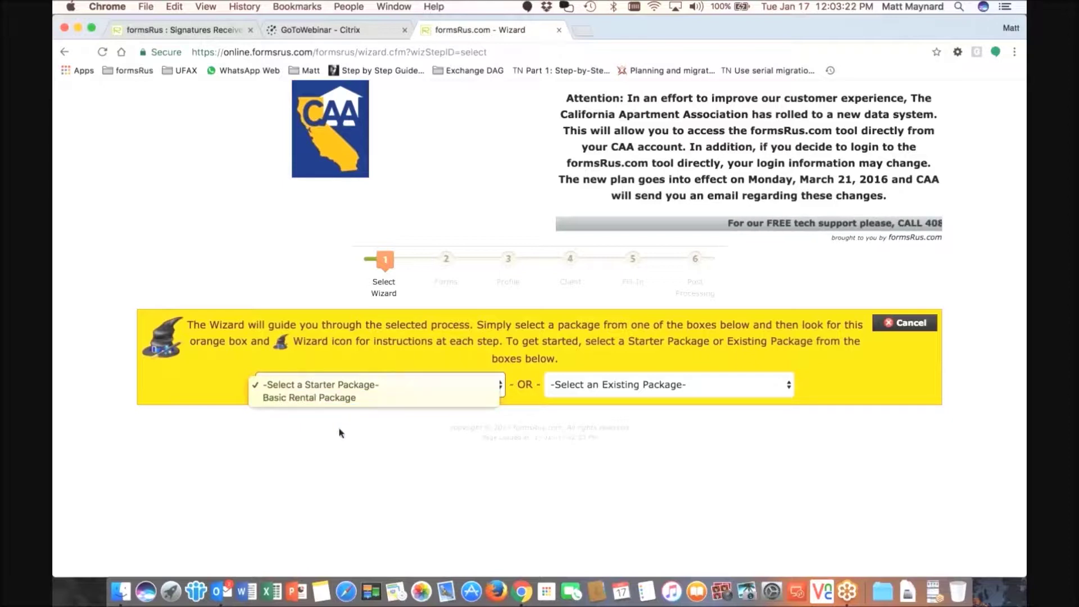
left_click(381, 403)
left_click(658, 388)
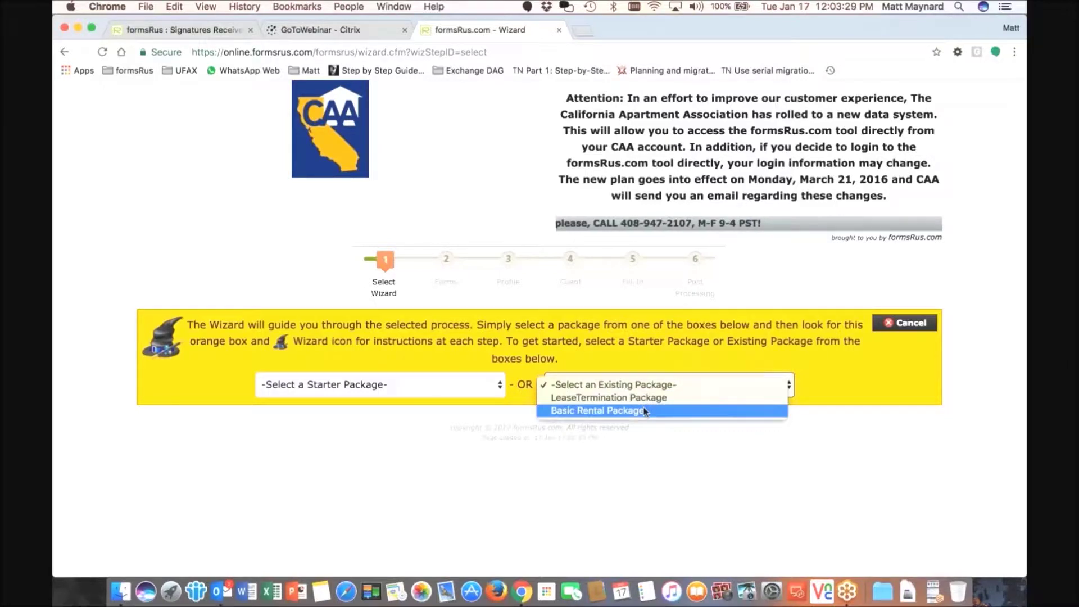
left_click(326, 387)
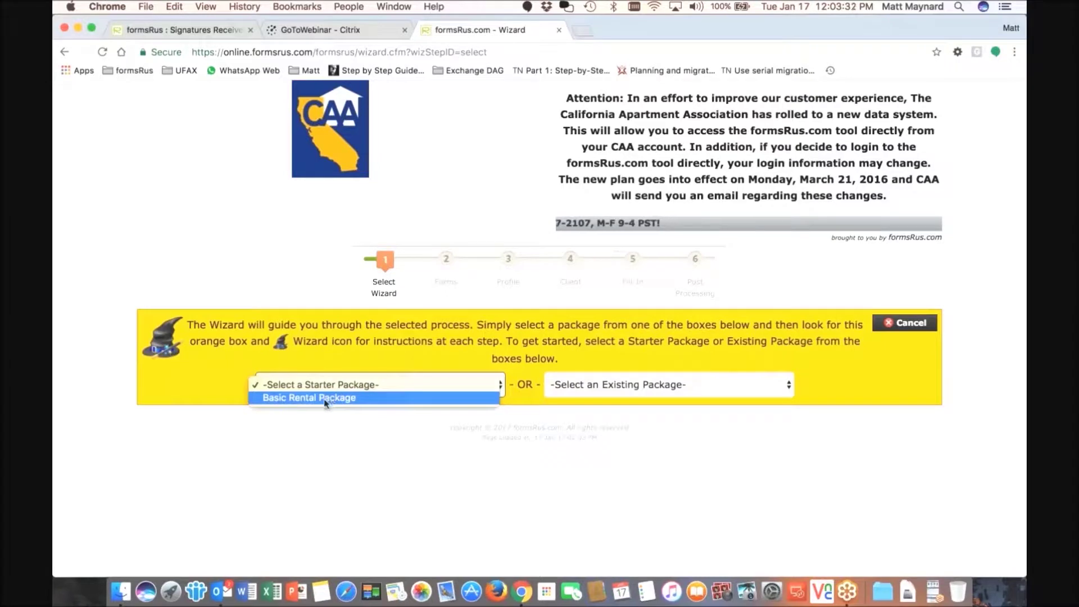
left_click(326, 404)
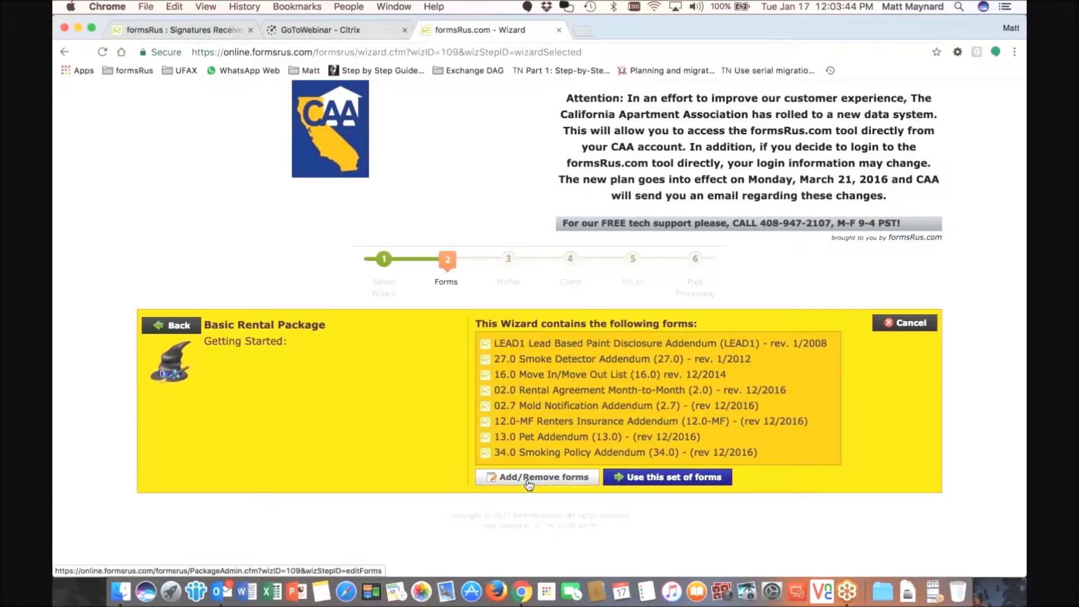
- Accept the package's set of forms and apply the agent profile to Both lessee and lessor
left_click(658, 477)
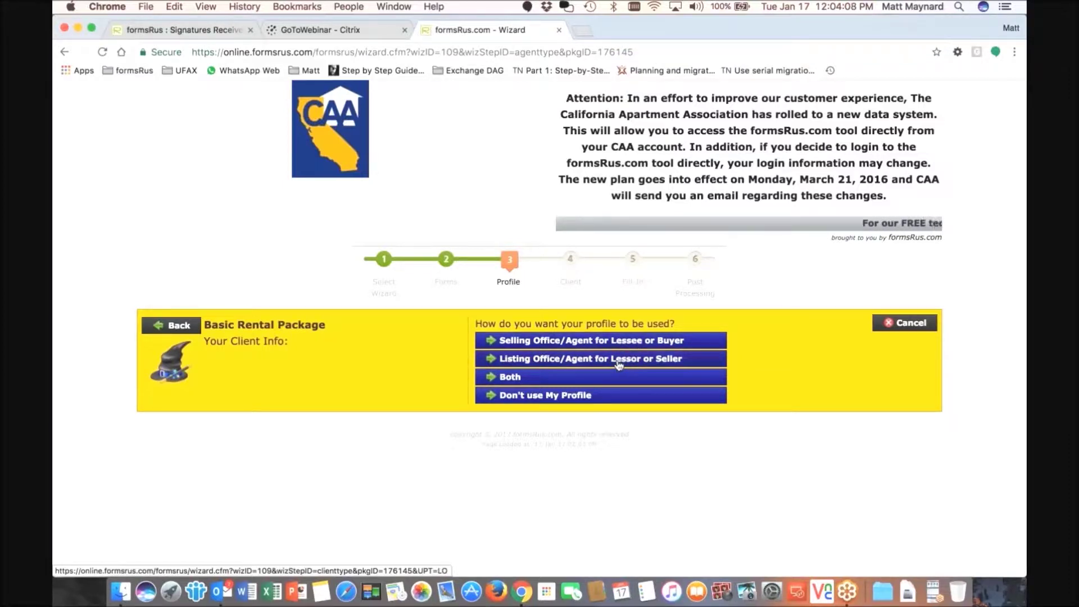
left_click(521, 384)
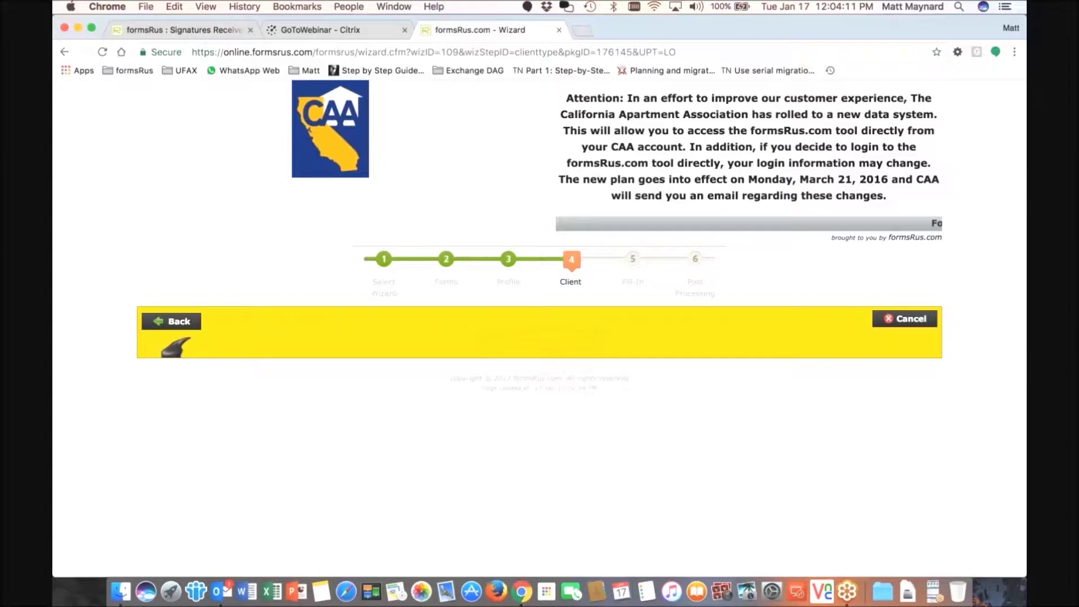
- Use the existing client last modified Jan 17, 2017 instead of creating a new client
left_click(539, 362)
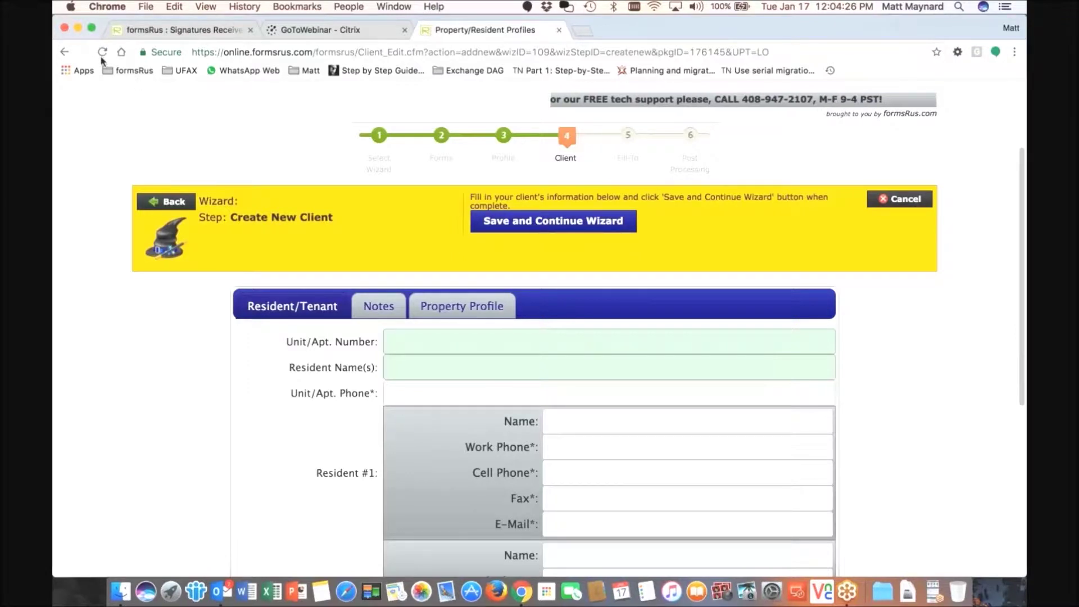
left_click(169, 204)
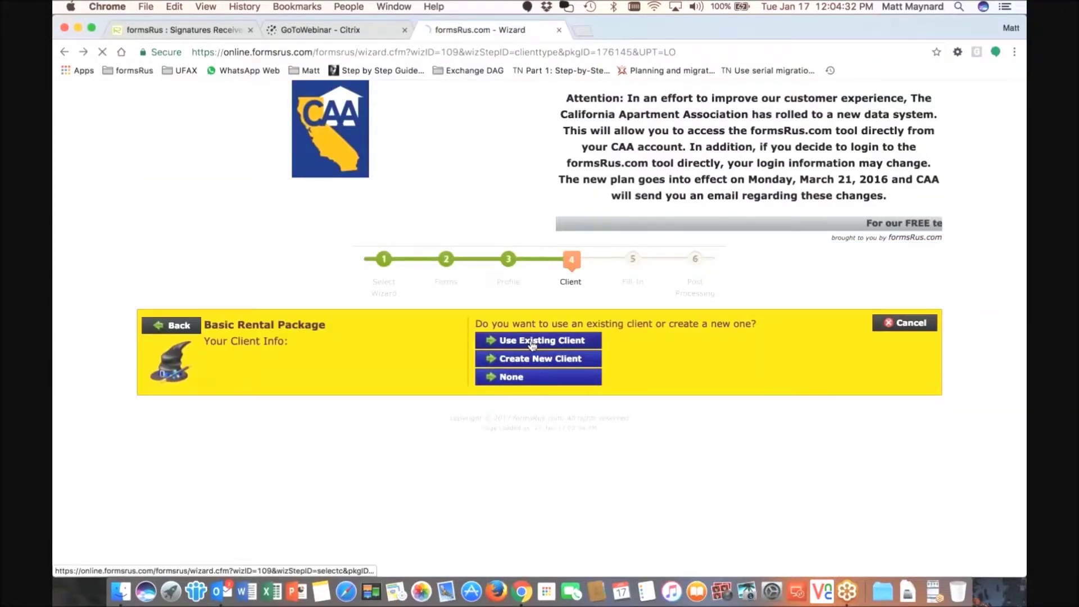
left_click(533, 342)
scroll(515, 329, "down", 5)
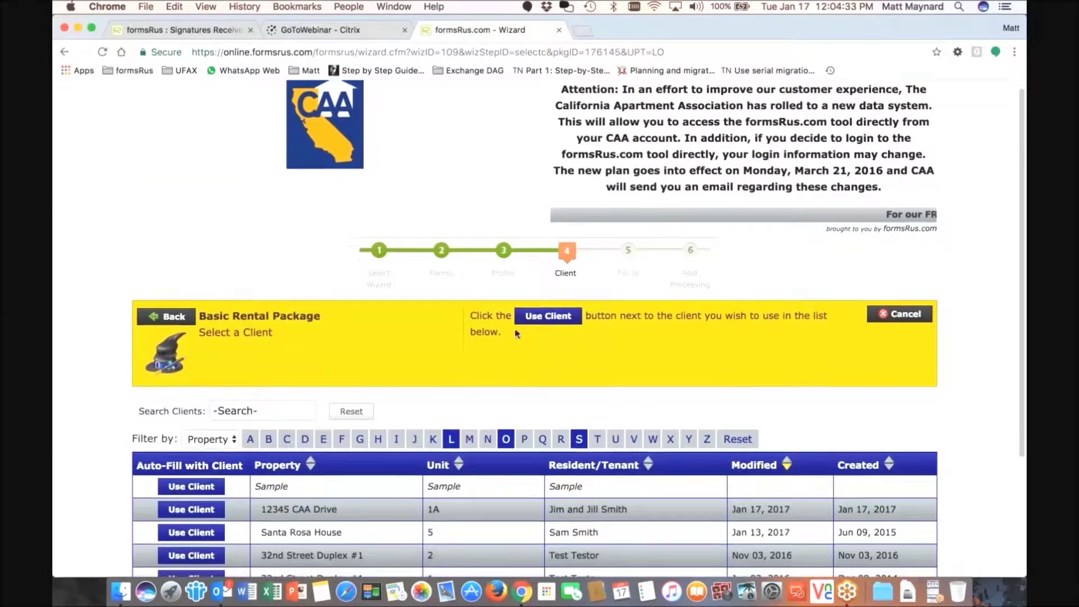
scroll(516, 327, "down", 3)
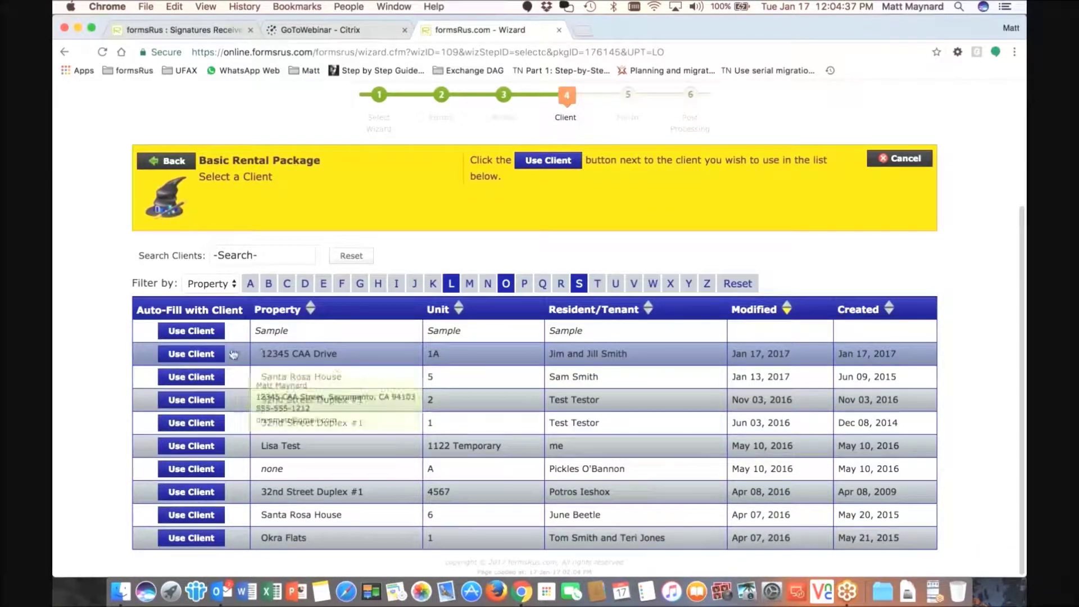
left_click(193, 358)
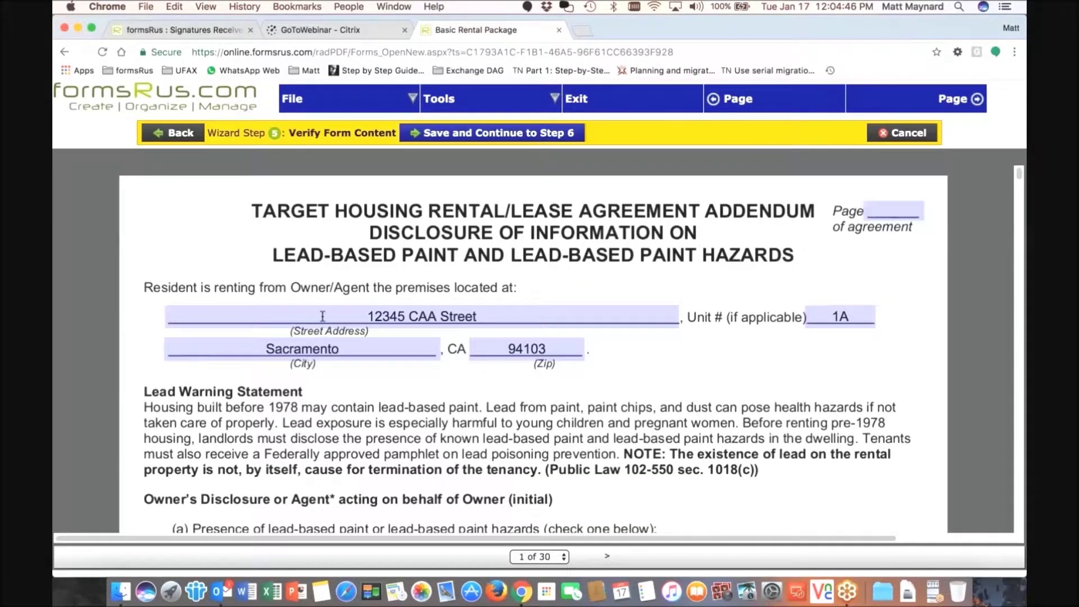
- Review the filled LEAD1 lead-based paint form and continue to the save step
scroll(323, 317, "down", 1)
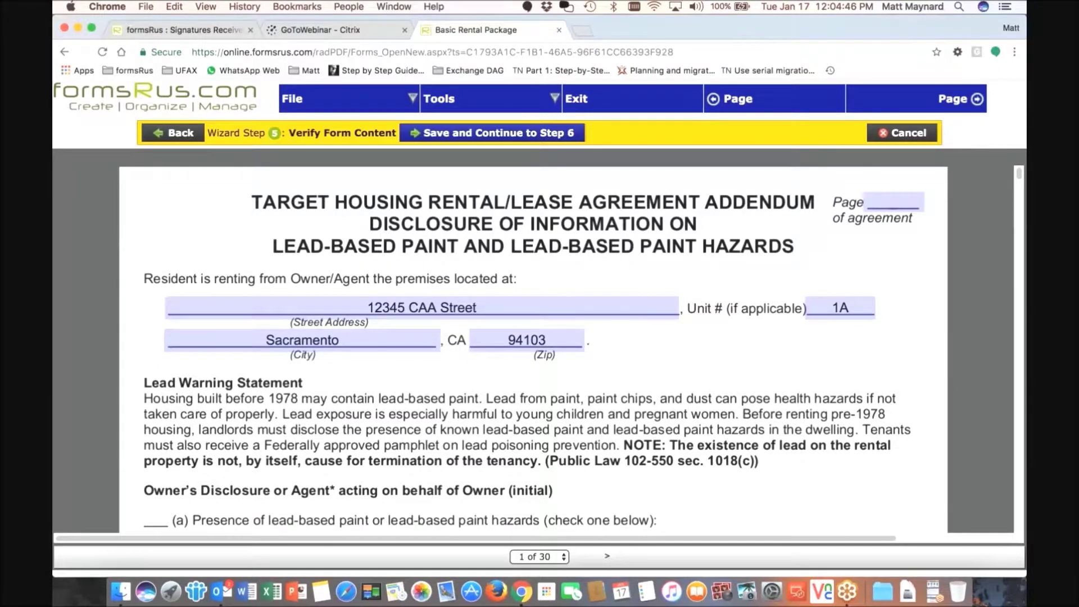
scroll(534, 348, "down", 3)
scroll(325, 322, "down", 5)
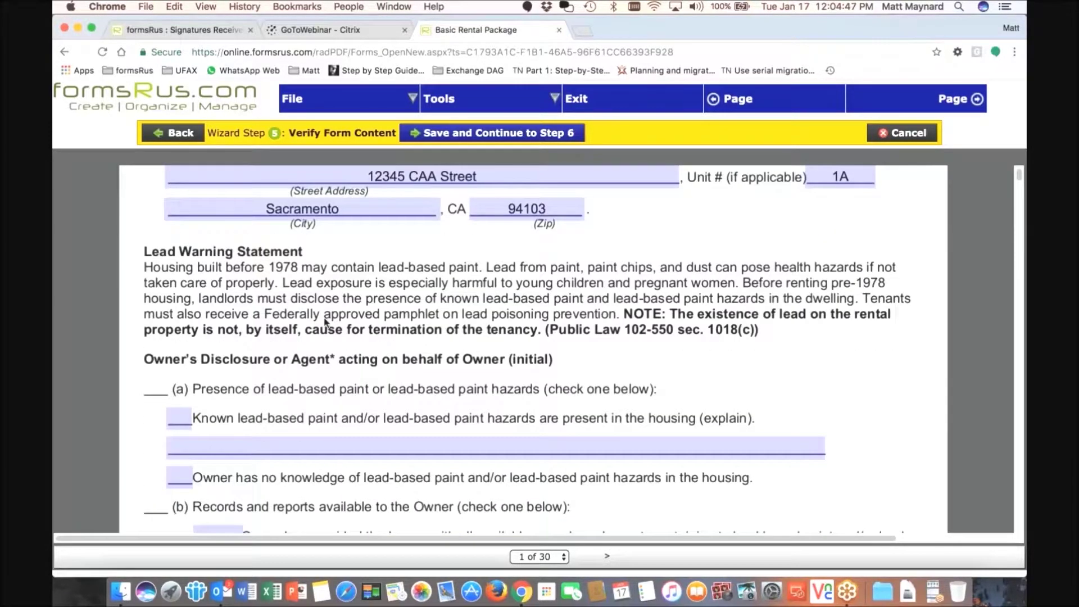
scroll(325, 322, "down", 6)
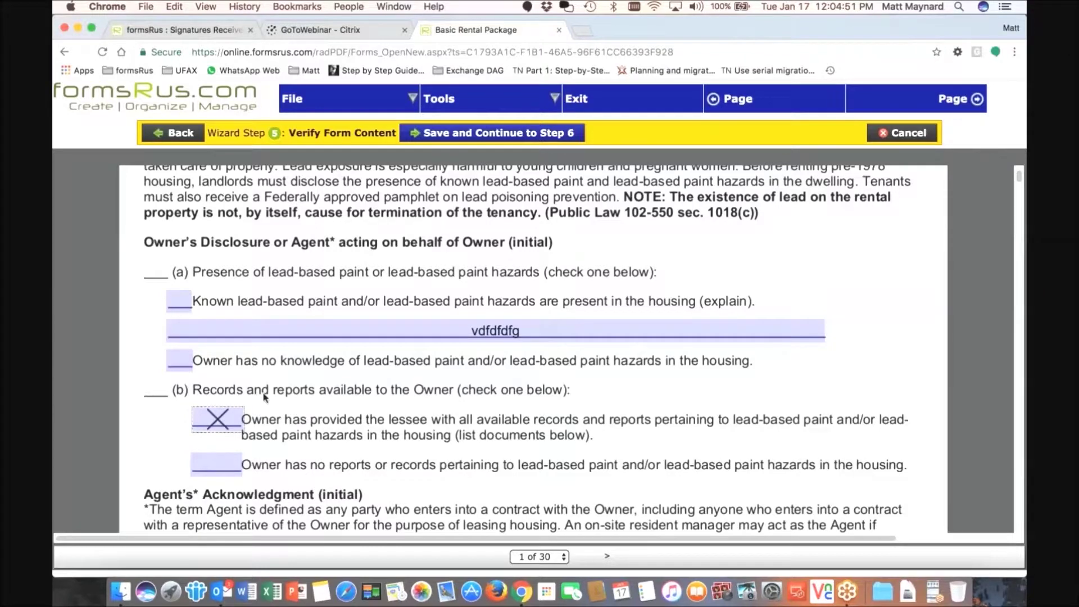
scroll(266, 396, "down", 14)
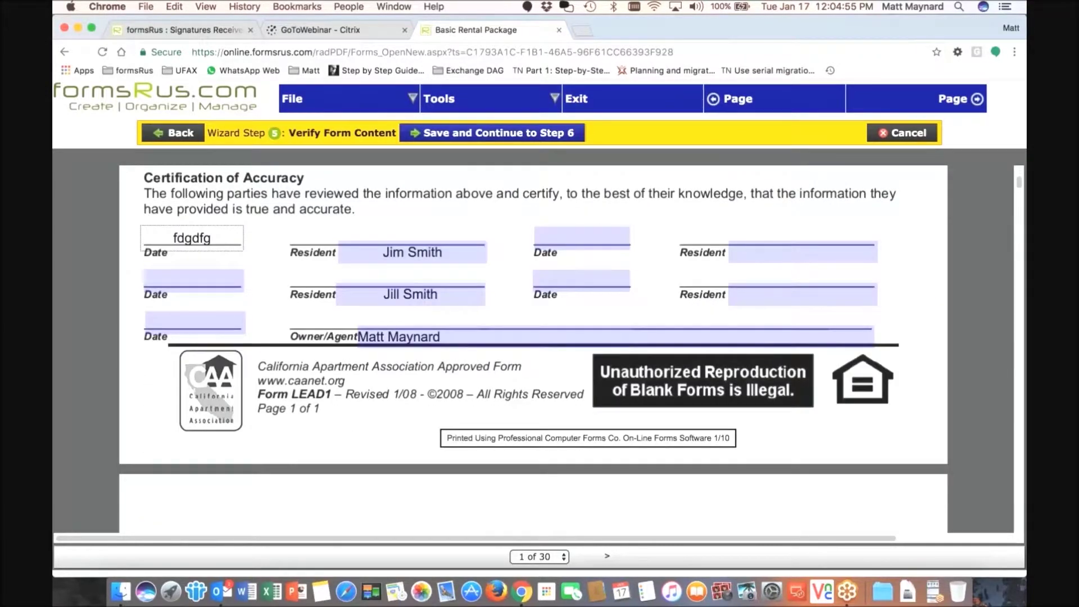
left_click(477, 135)
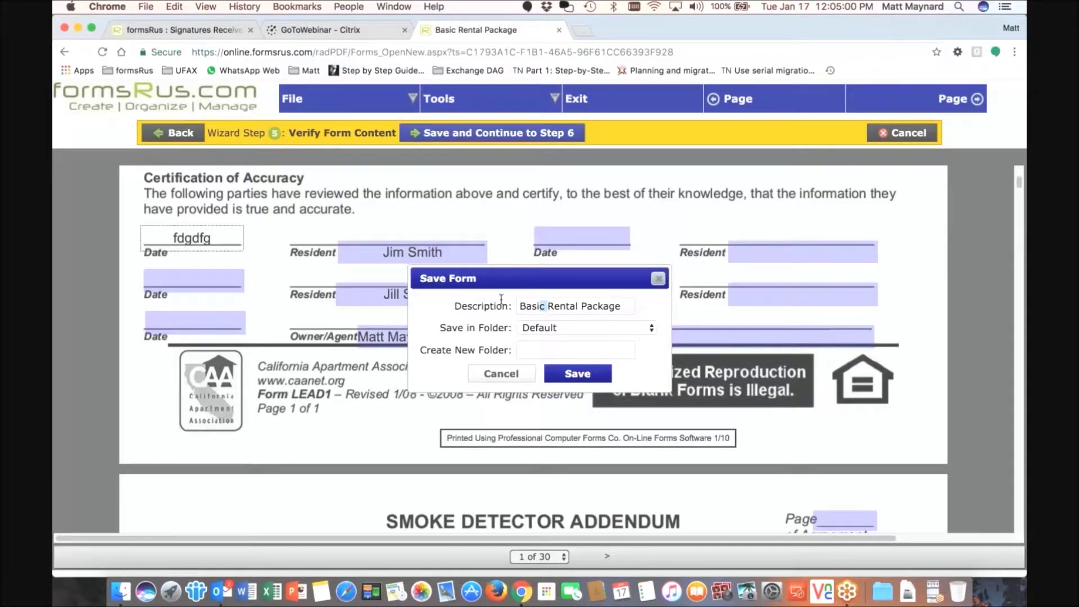
- Save the package as 'New 12345 CAA Street Rental Package' in the property's folder
type("New 12345 CAARental P")
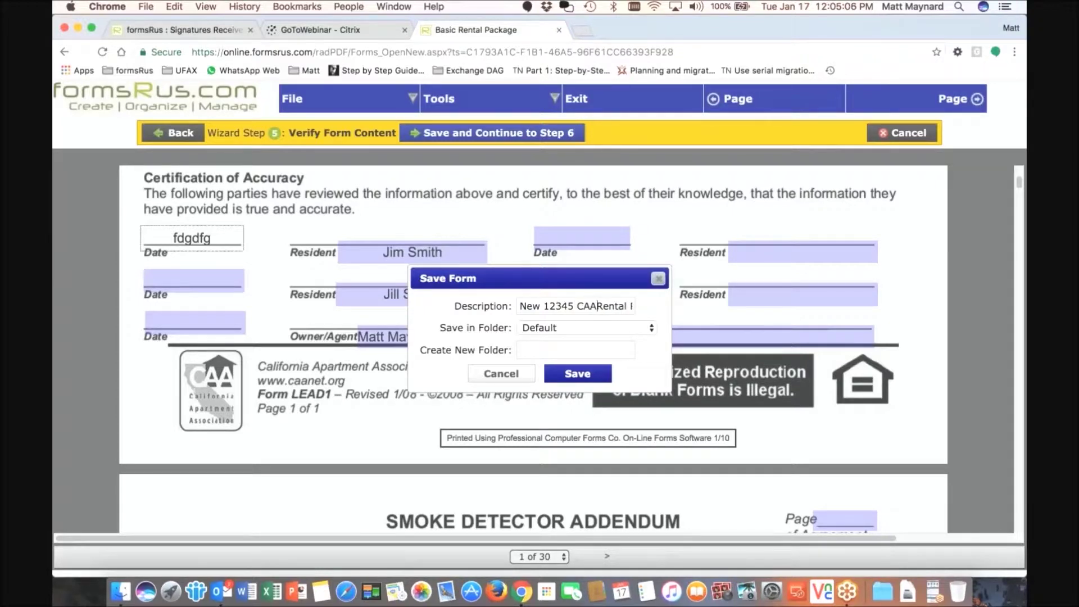
type("treet Rental Pack")
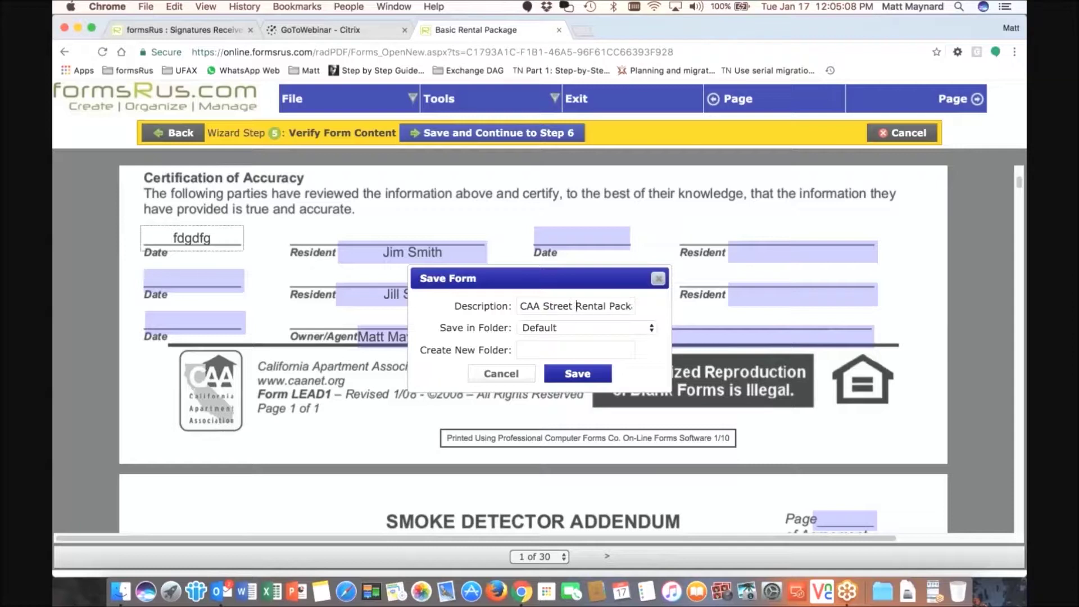
left_click(551, 332)
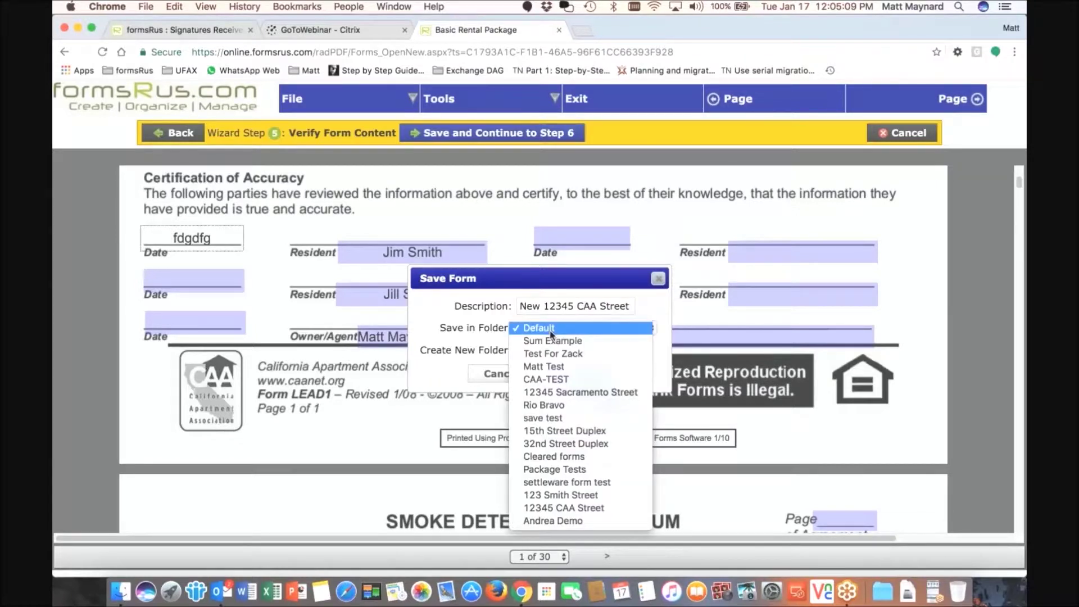
left_click(562, 508)
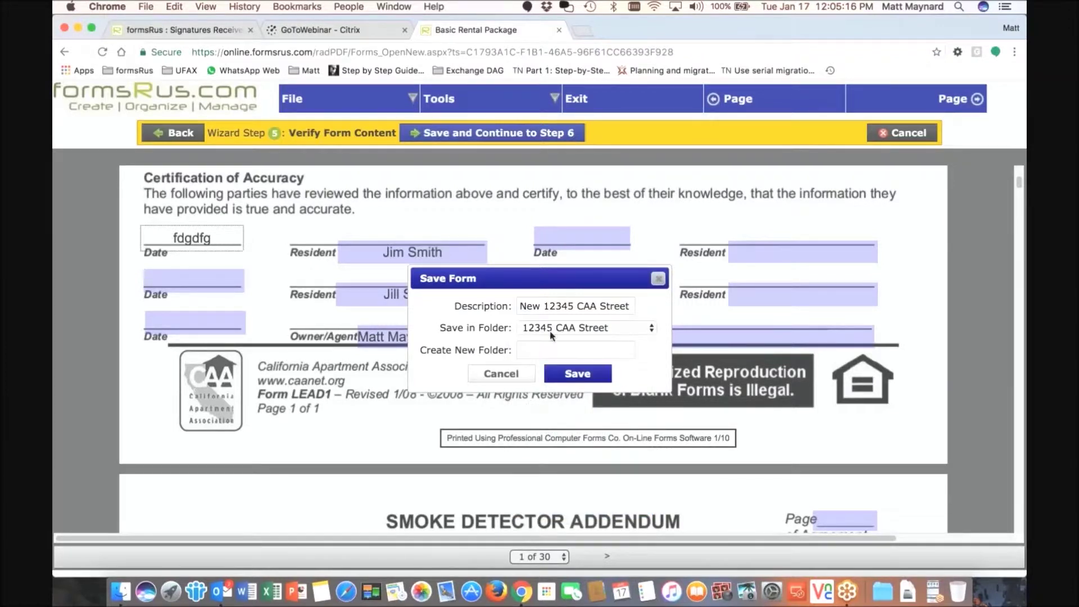
left_click(578, 374)
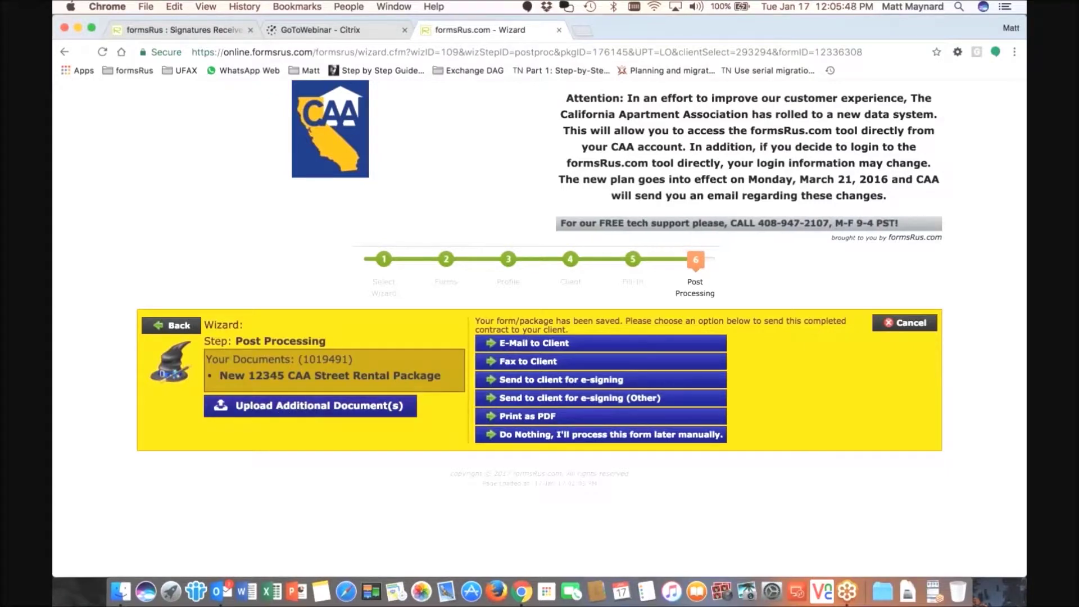
- Upload Addendum A Demo.pdf to the package and send both documents for client e-signing
left_click(309, 405)
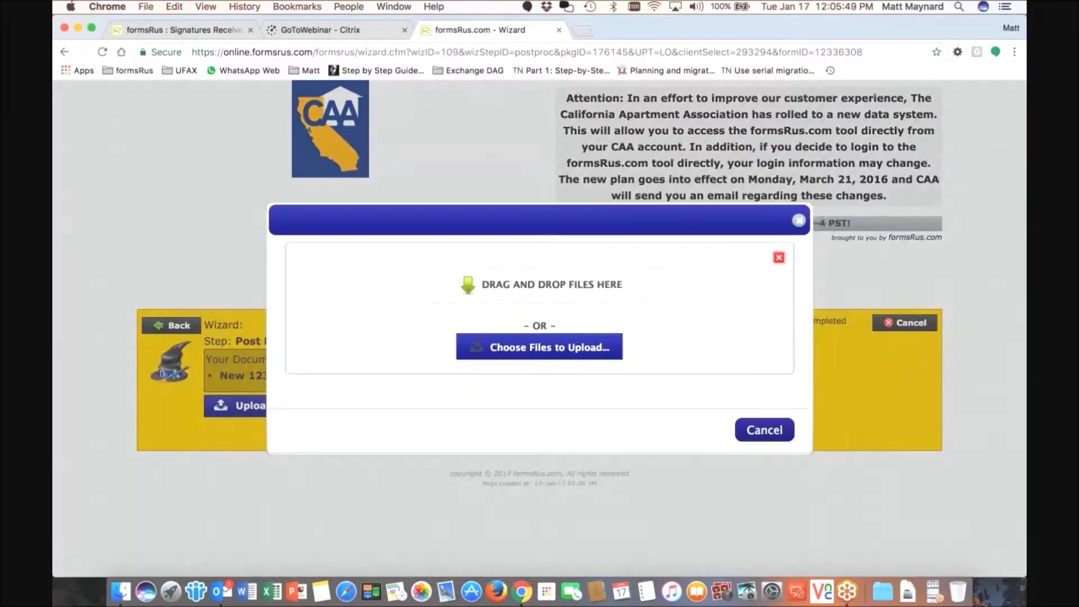
left_click(530, 349)
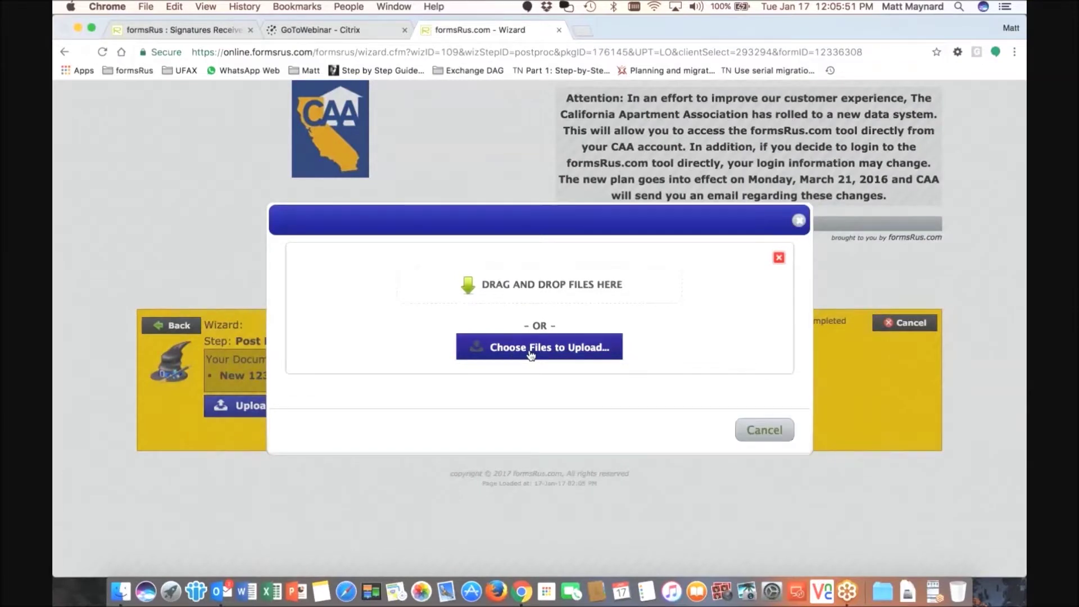
left_click(513, 169)
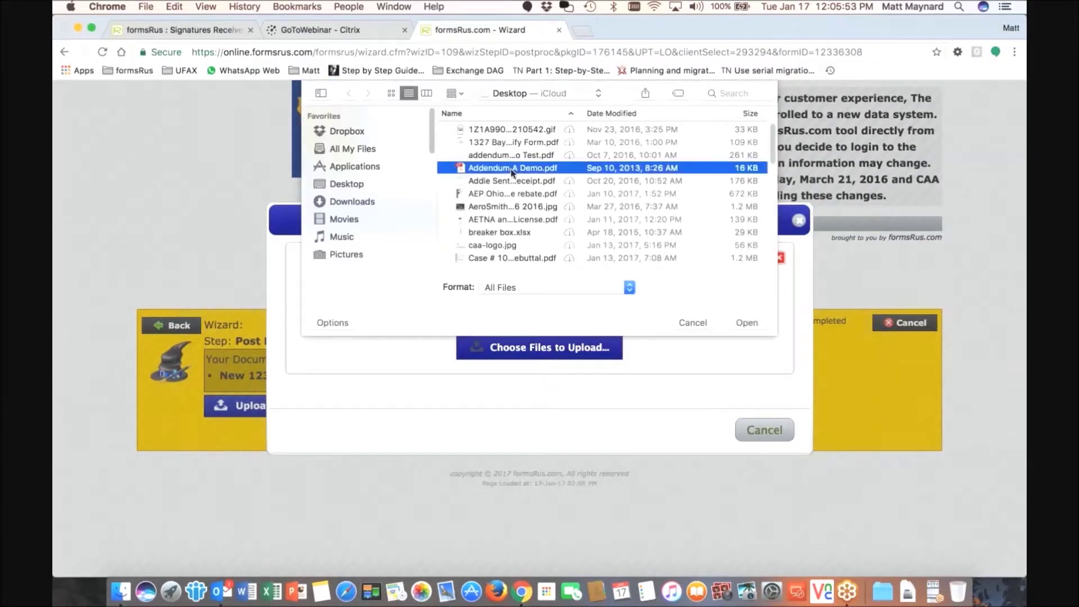
double_click(512, 169)
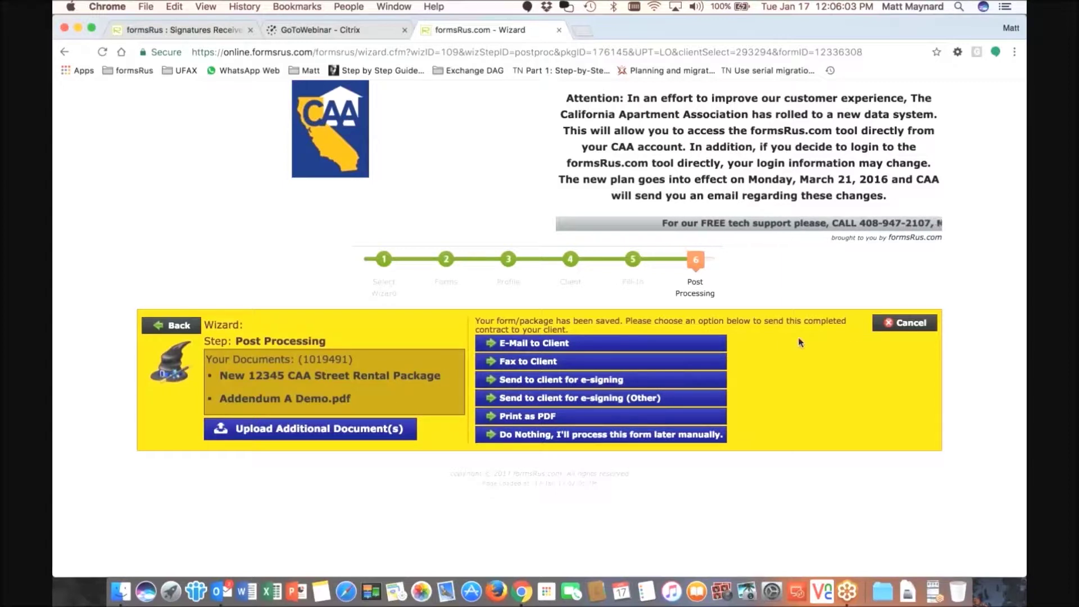
left_click(542, 380)
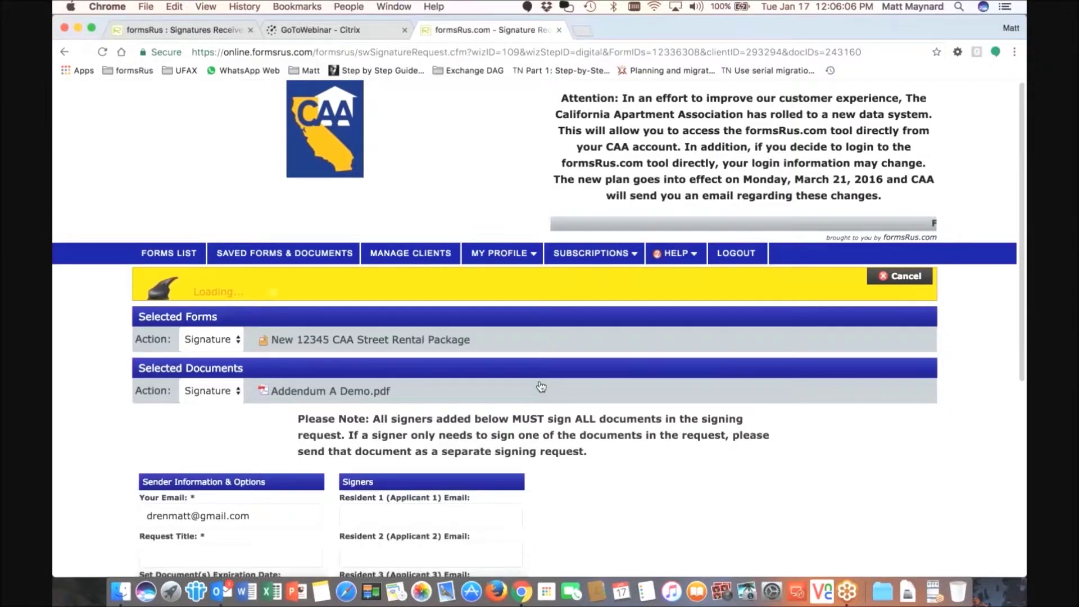
- Enter '1234' in the signing request title and move to the Resident 1 e-mail field
scroll(541, 387, "down", 3)
left_click(272, 383)
type("12345 CAA Street NEW LEASE")
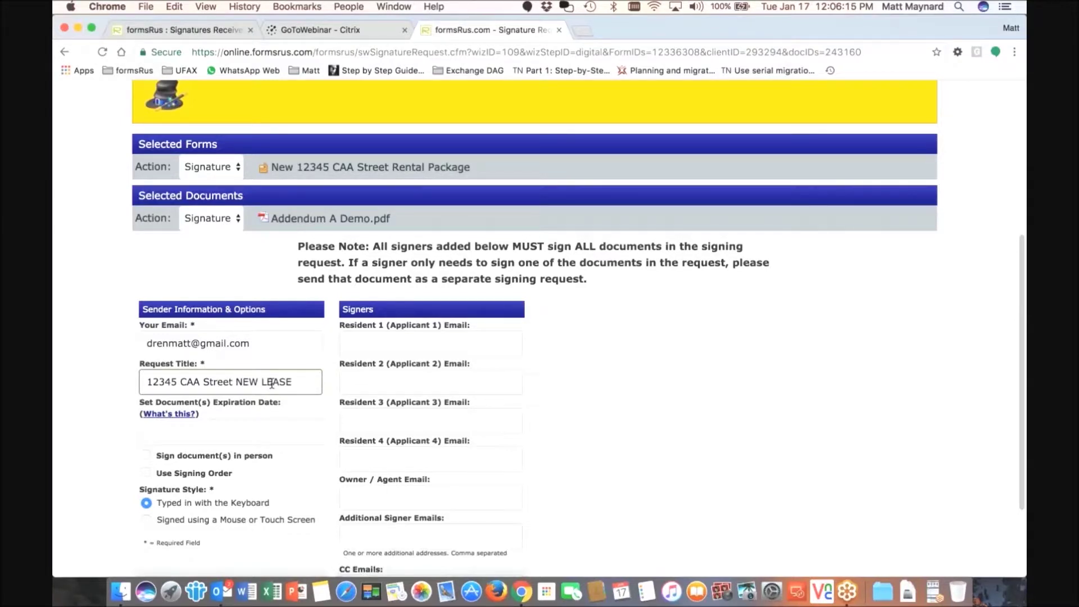
key("Tab")
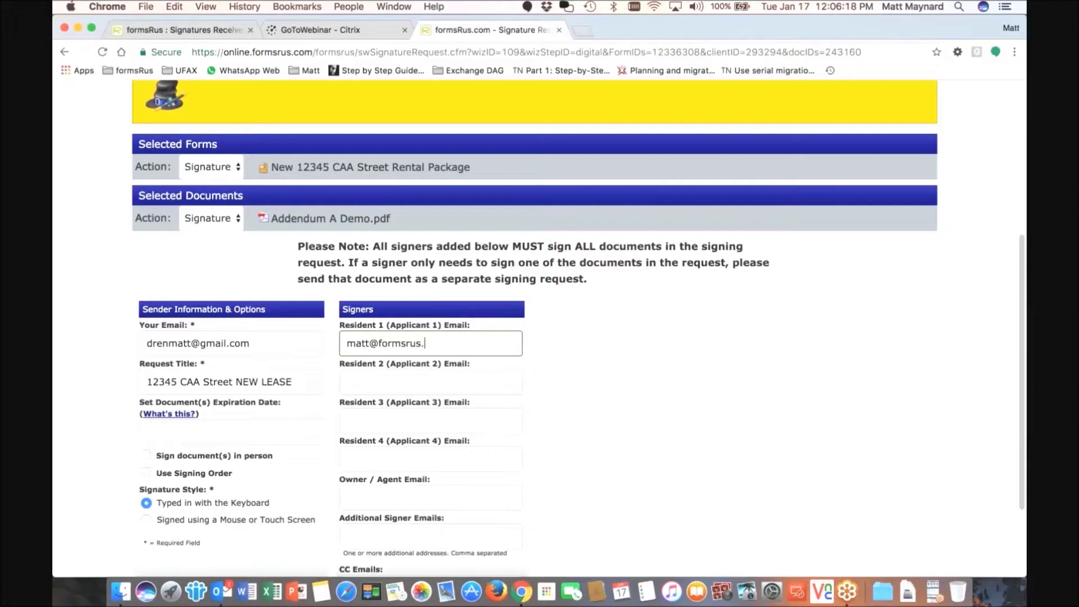
scroll(357, 337, "down", 2)
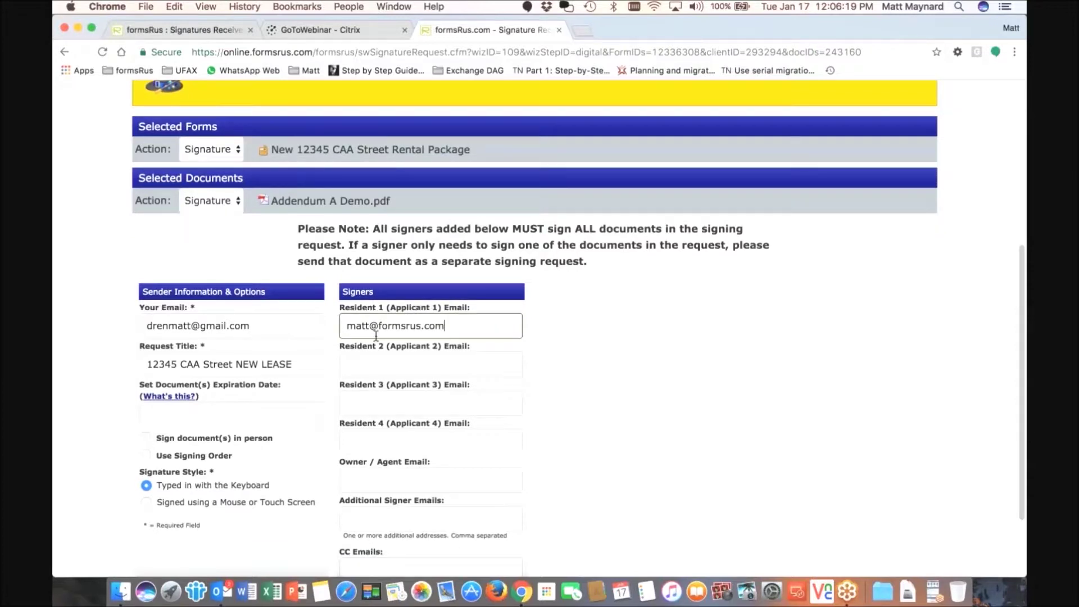
scroll(149, 453, "down", 1)
- Keep the signature style on Typed with the Keyboard rather than mouse signing
left_click(146, 449)
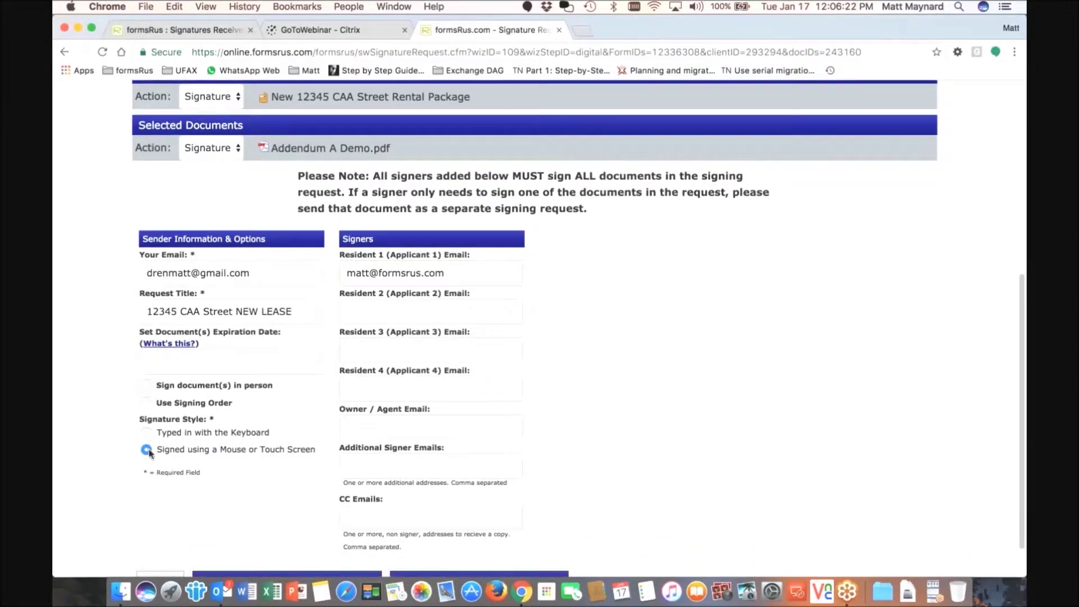
double_click(233, 450)
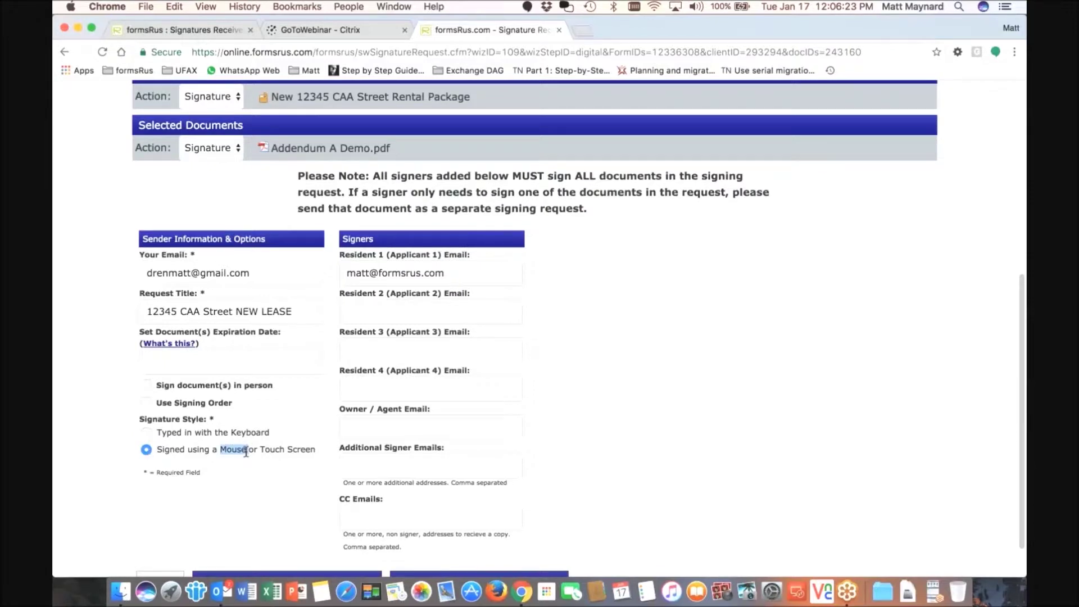
left_click(146, 433)
left_click(146, 449)
left_click(147, 433)
- Leave CC Emails empty and submit the request to customize signing locations
left_click(356, 509)
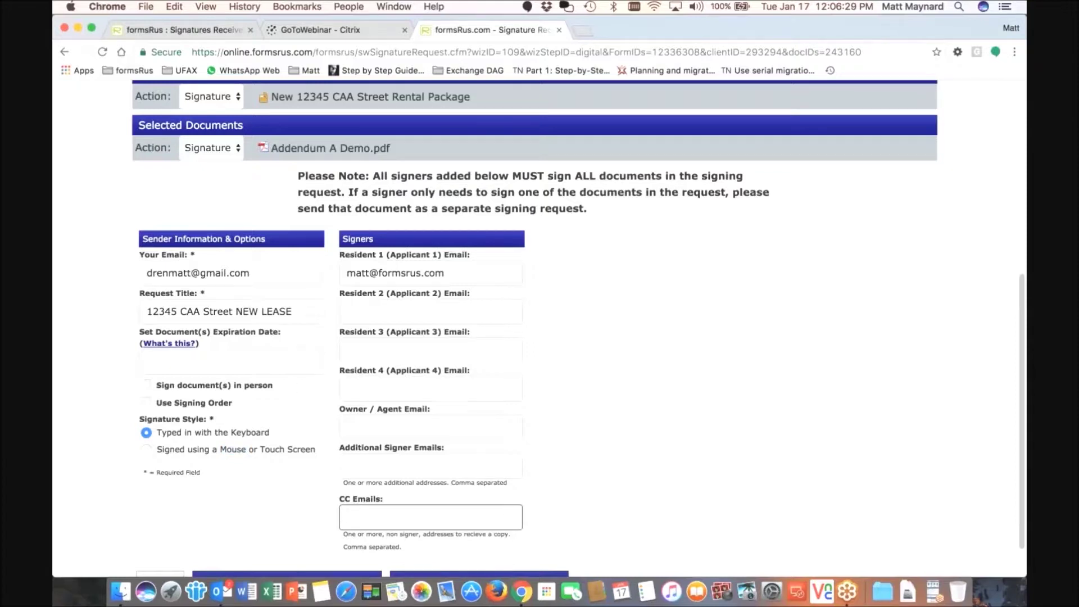
scroll(345, 496, "down", 1)
scroll(345, 497, "down", 3)
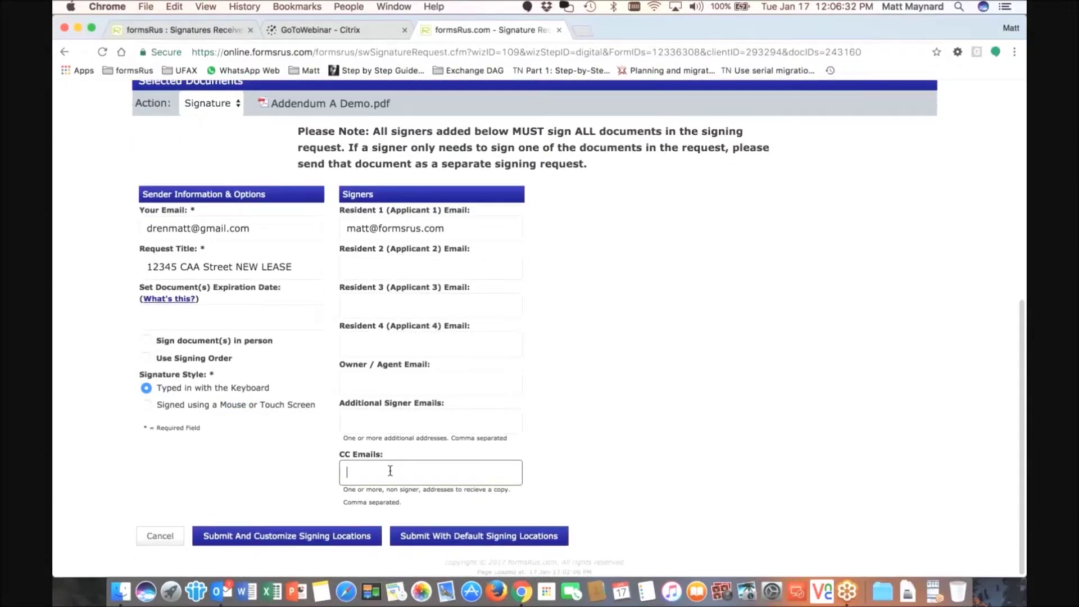
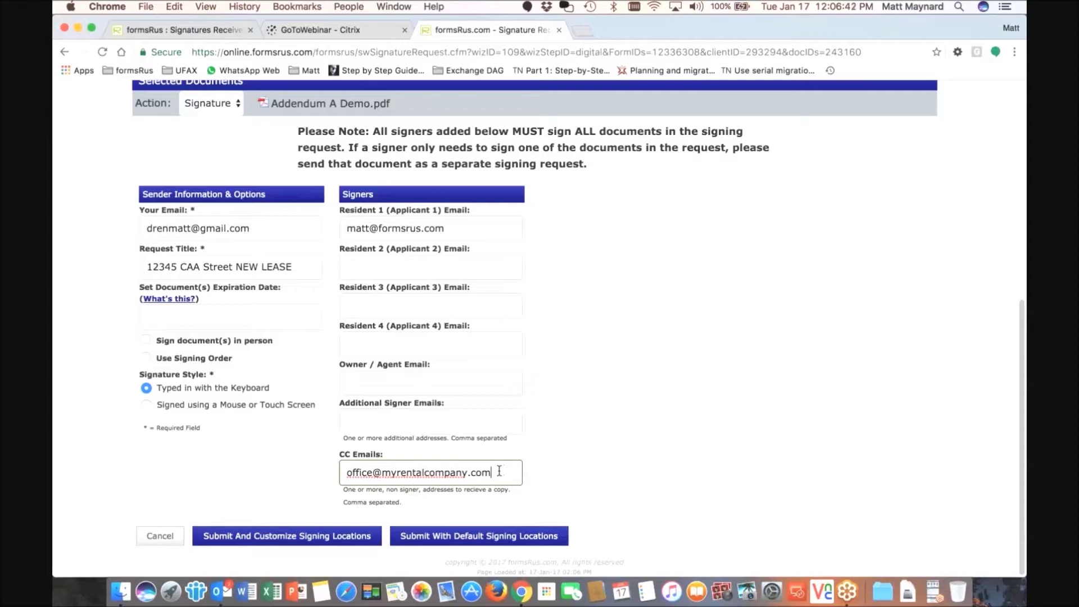
left_click_drag(499, 472, 358, 464)
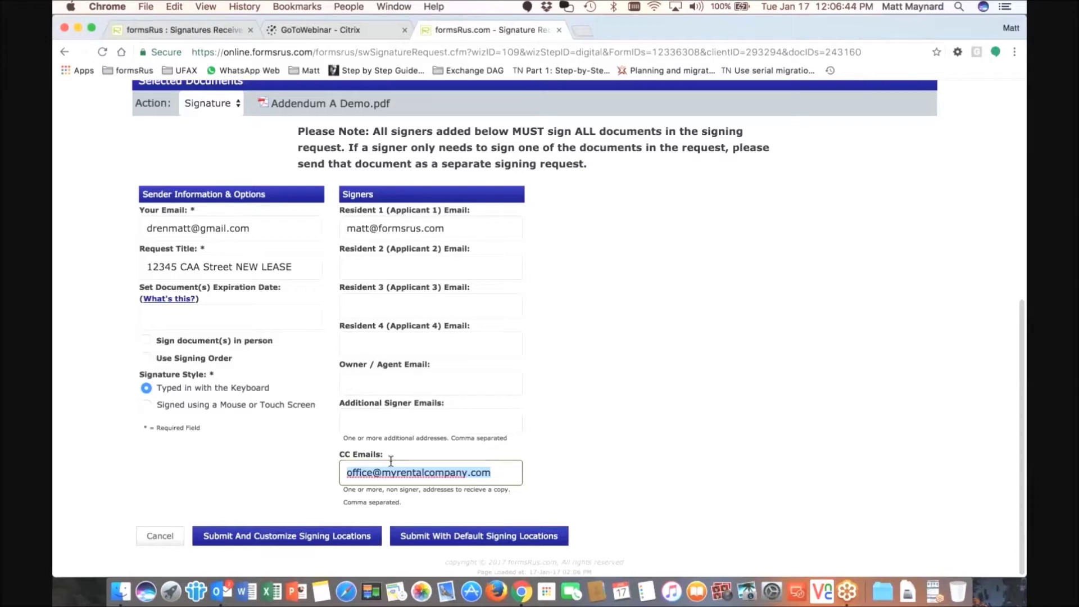
key("BackSpace")
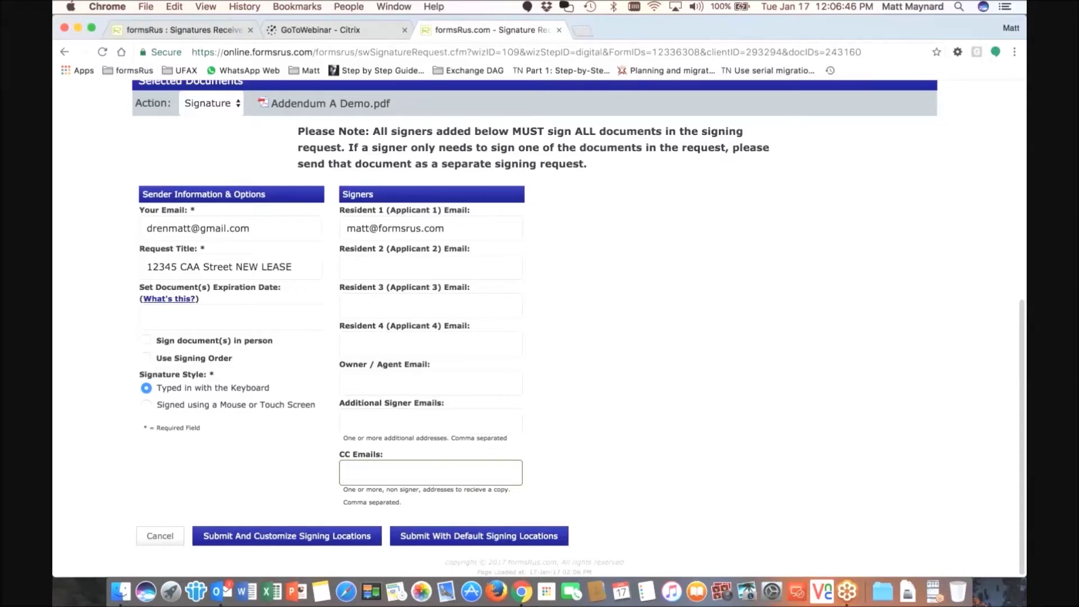
left_click(302, 536)
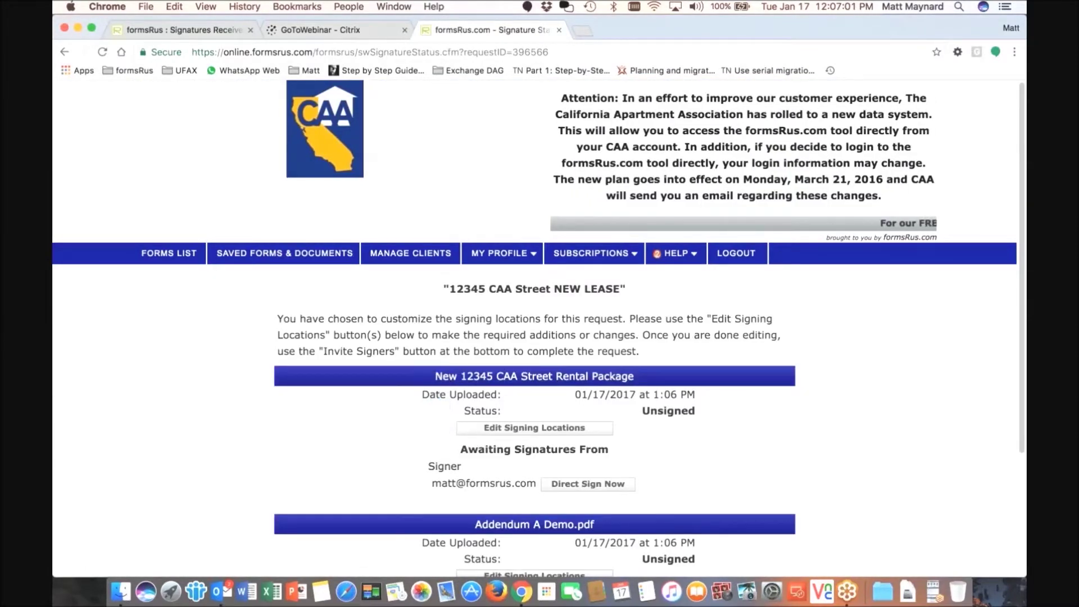
- Scroll the status page to review both Unsigned documents and the bottom buttons
scroll(539, 329, "down", 3)
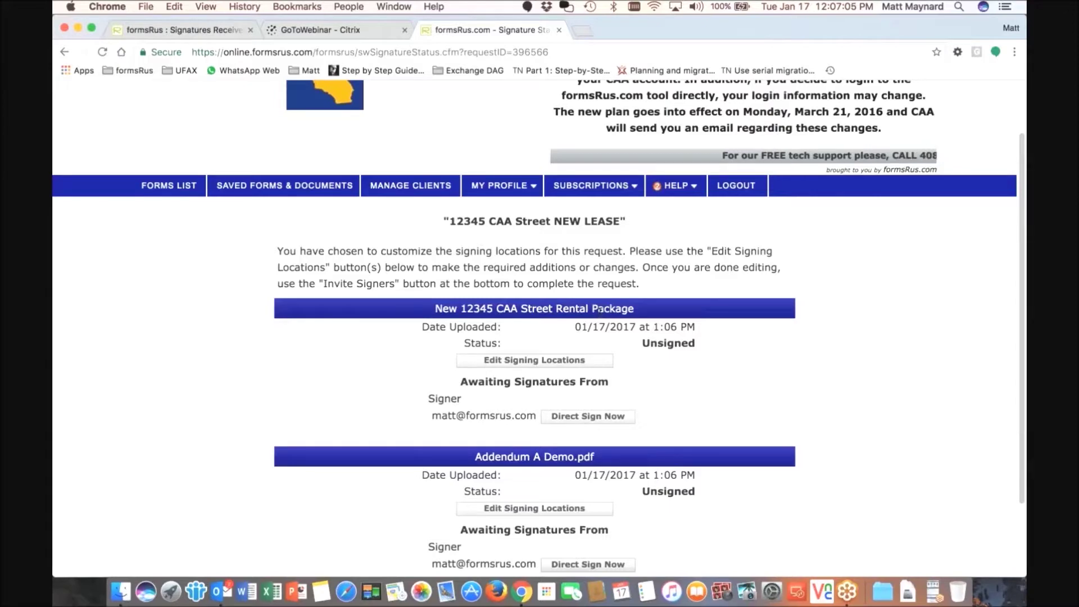
scroll(600, 309, "down", 4)
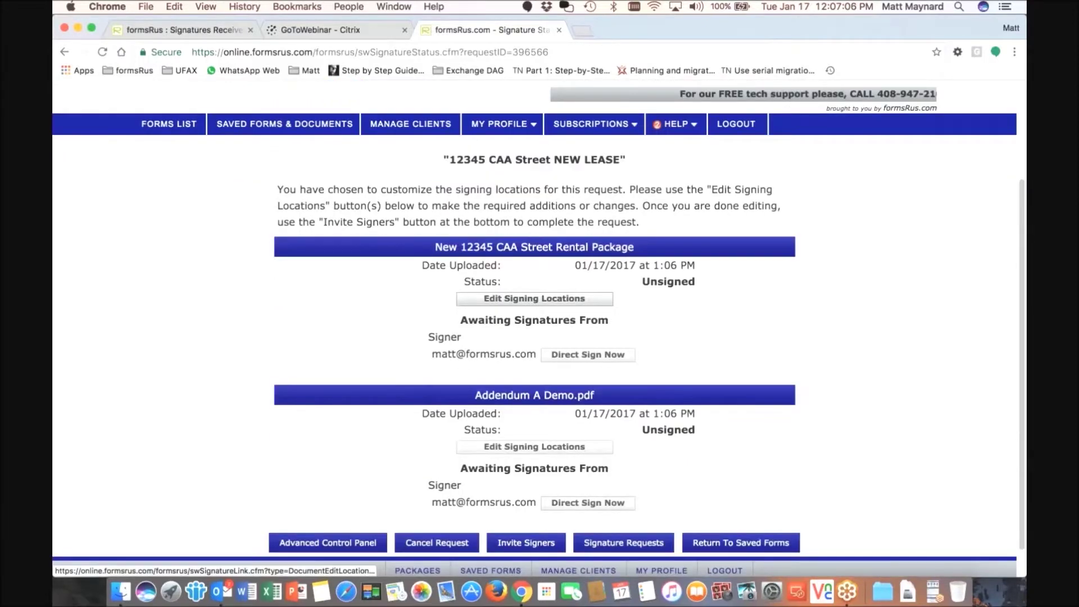
- Place one Full Signature box just above line A on Addendum A and save
left_click(511, 417)
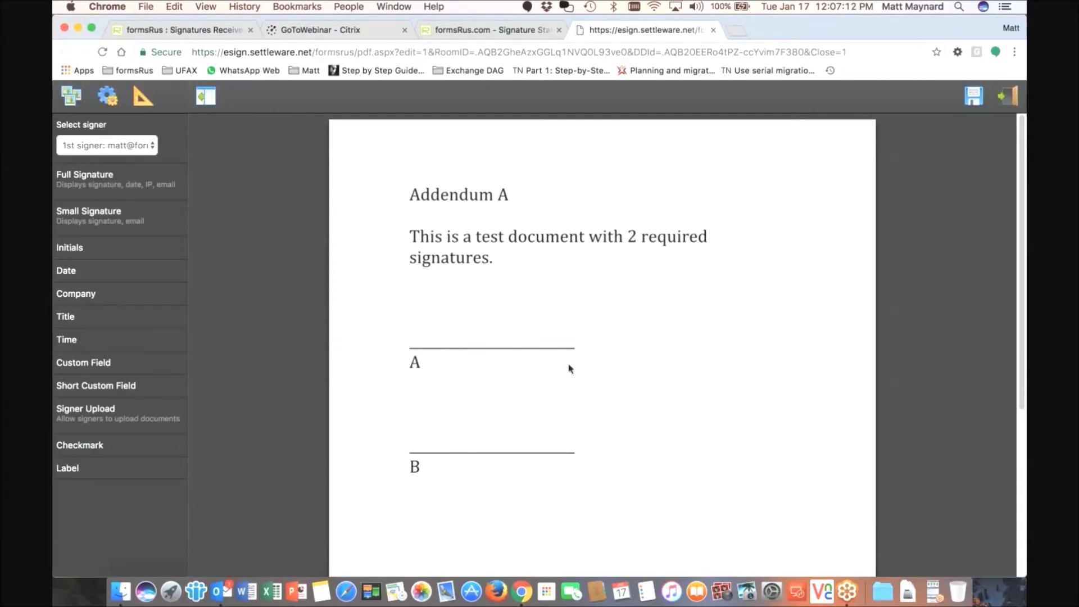
mouse_move(84, 179)
left_mouse_down()
mouse_move(401, 141)
mouse_move(483, 333)
mouse_move(467, 316)
left_mouse_up()
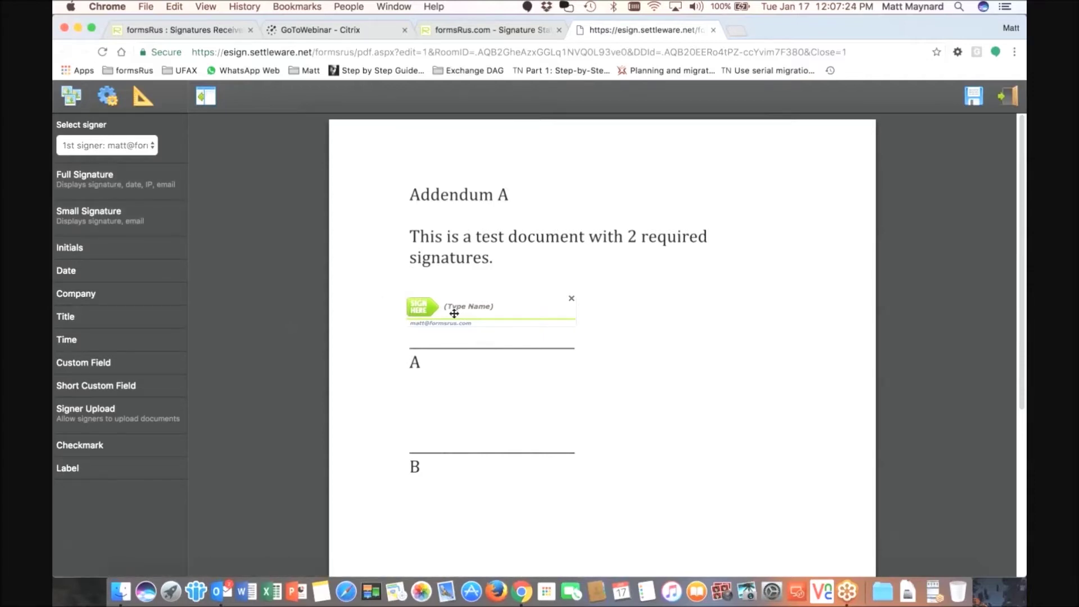
left_click_drag(454, 313, 454, 310)
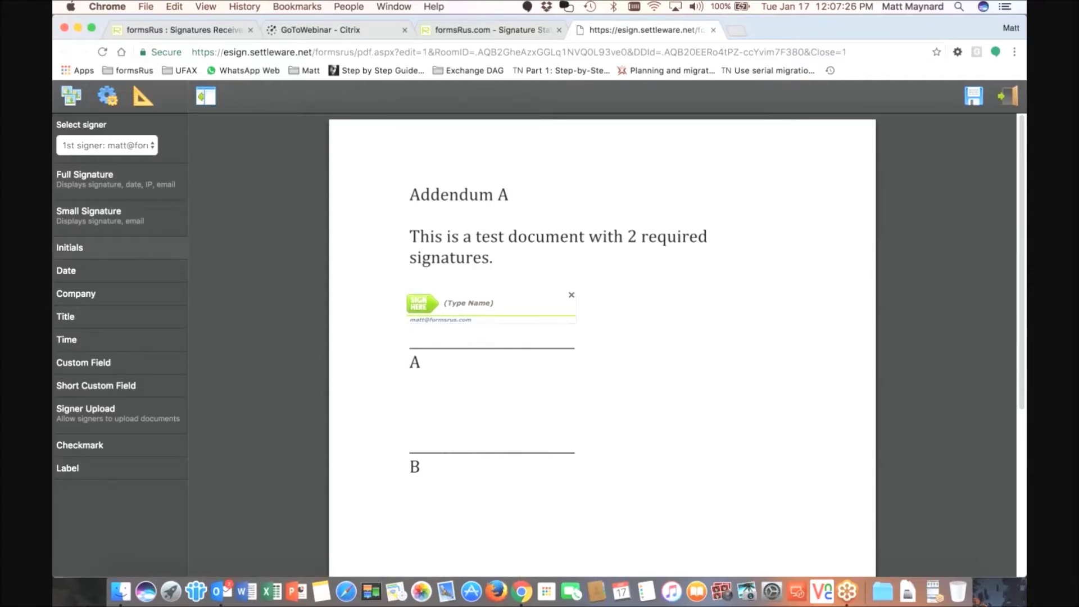
mouse_move(121, 222)
left_mouse_down()
mouse_move(411, 148)
mouse_move(436, 227)
mouse_move(459, 395)
left_mouse_up()
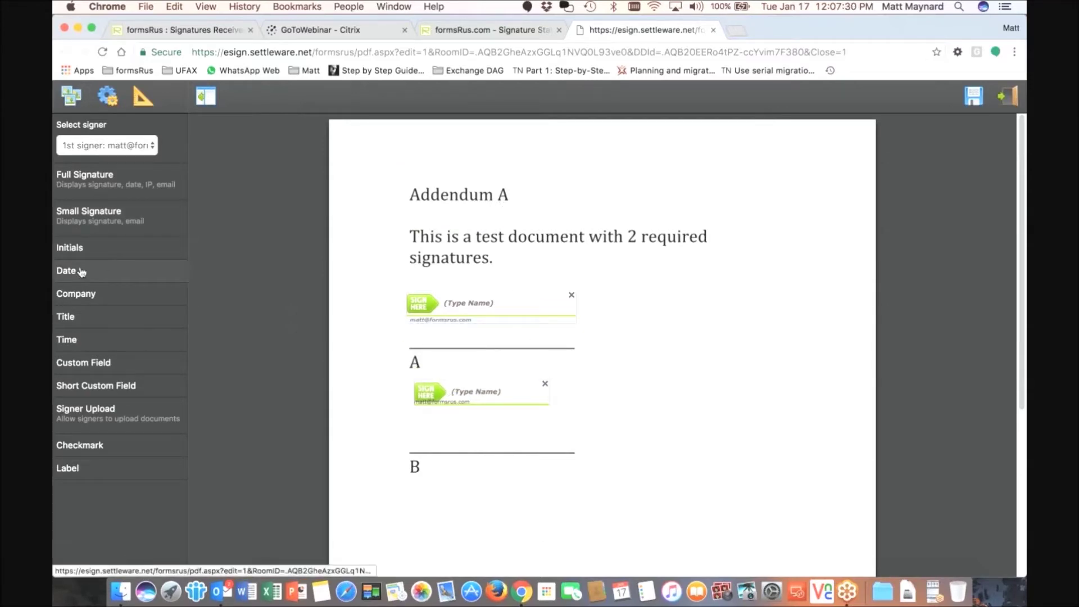
mouse_move(85, 272)
left_mouse_down()
mouse_move(391, 186)
mouse_move(596, 389)
mouse_move(584, 395)
left_mouse_up()
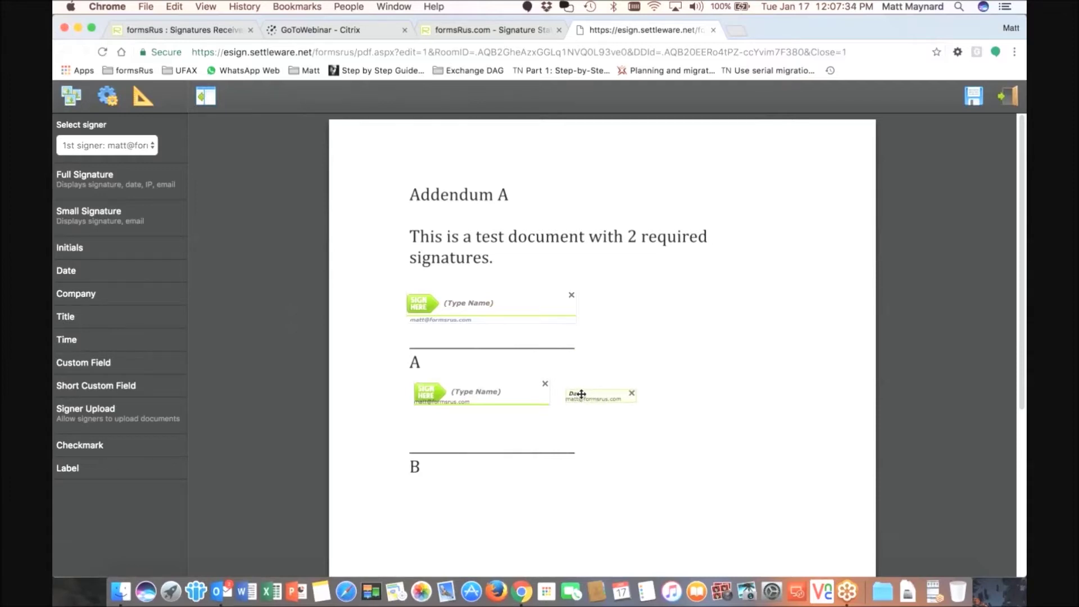
left_click(545, 384)
left_click(632, 393)
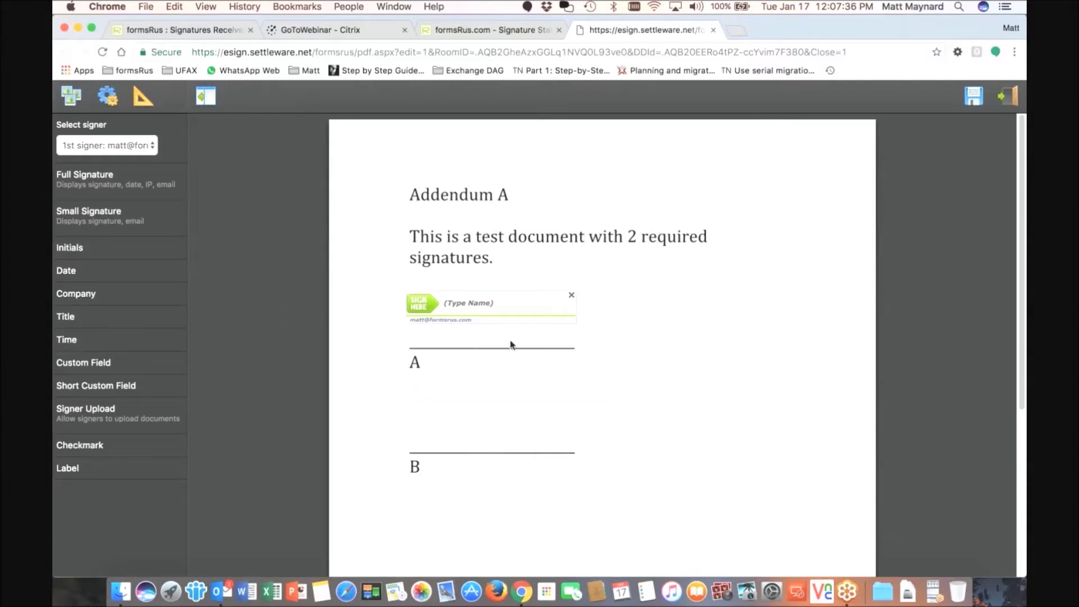
left_click_drag(464, 313, 464, 316)
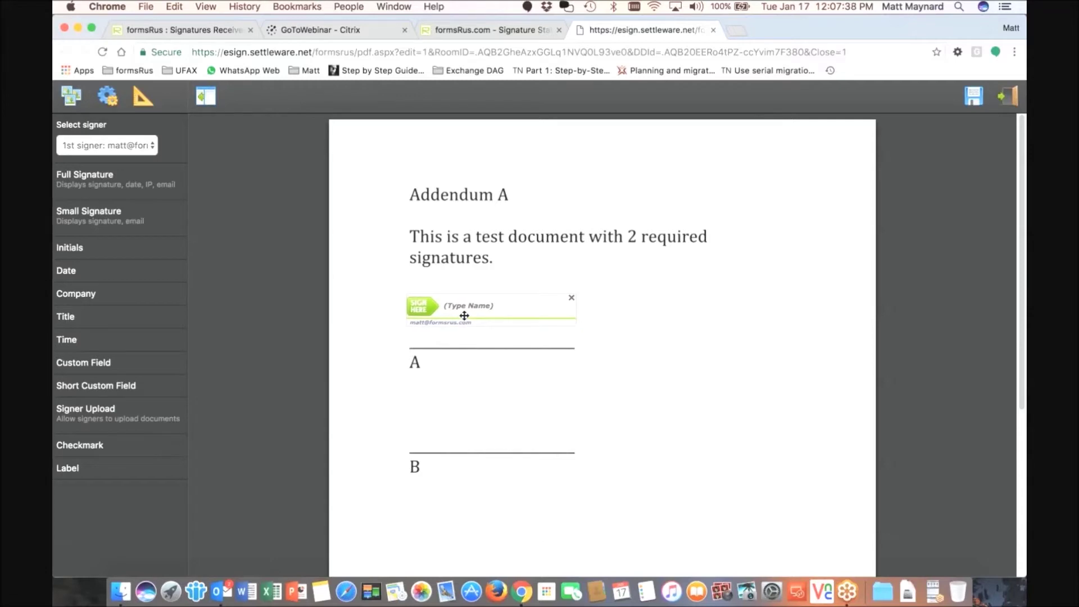
left_click(975, 97)
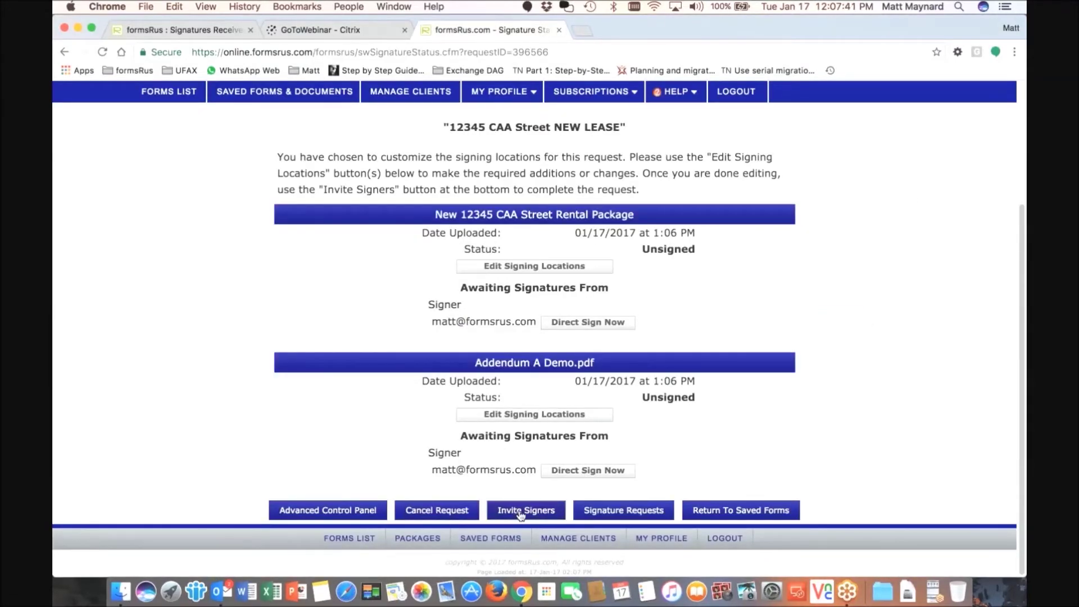
- Confirm the invitations to all signers, then direct-sign Addendum A, accepting the Consumer Disclosure
left_click(522, 513)
left_click(601, 369)
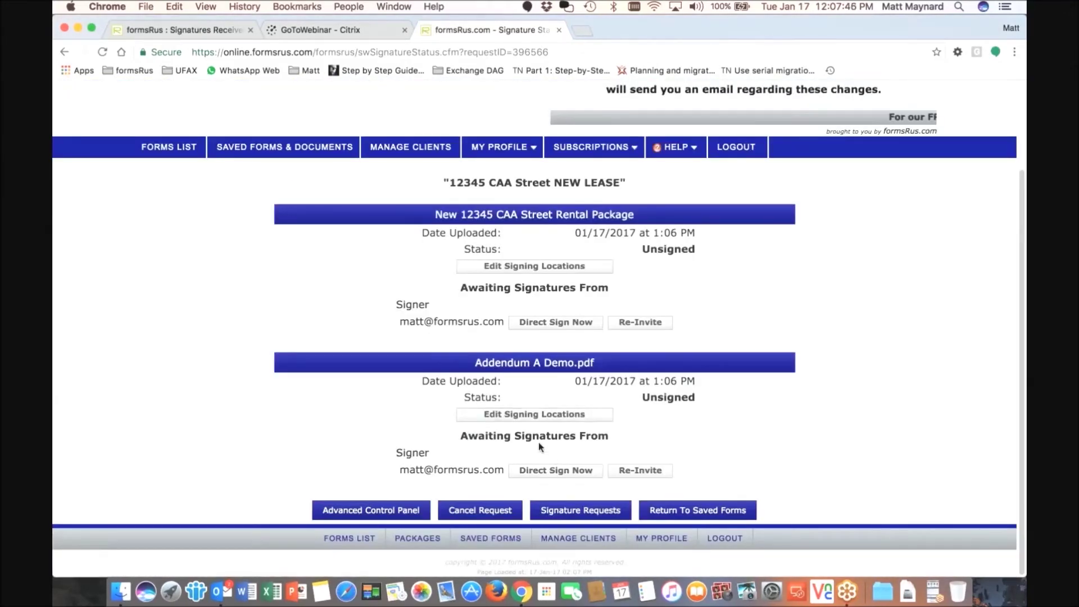
left_click(540, 472)
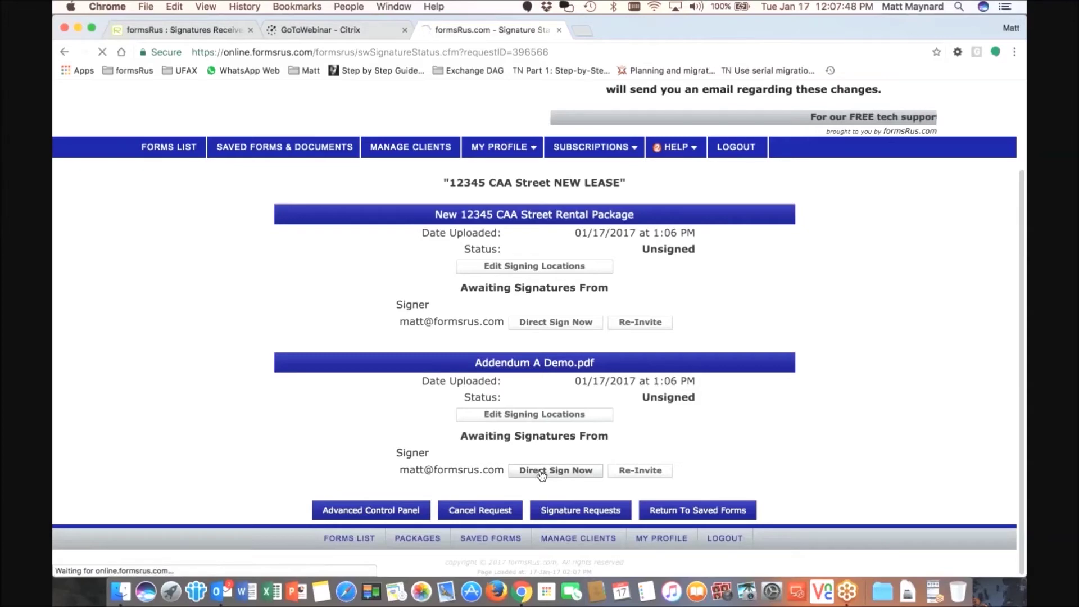
left_click(235, 521)
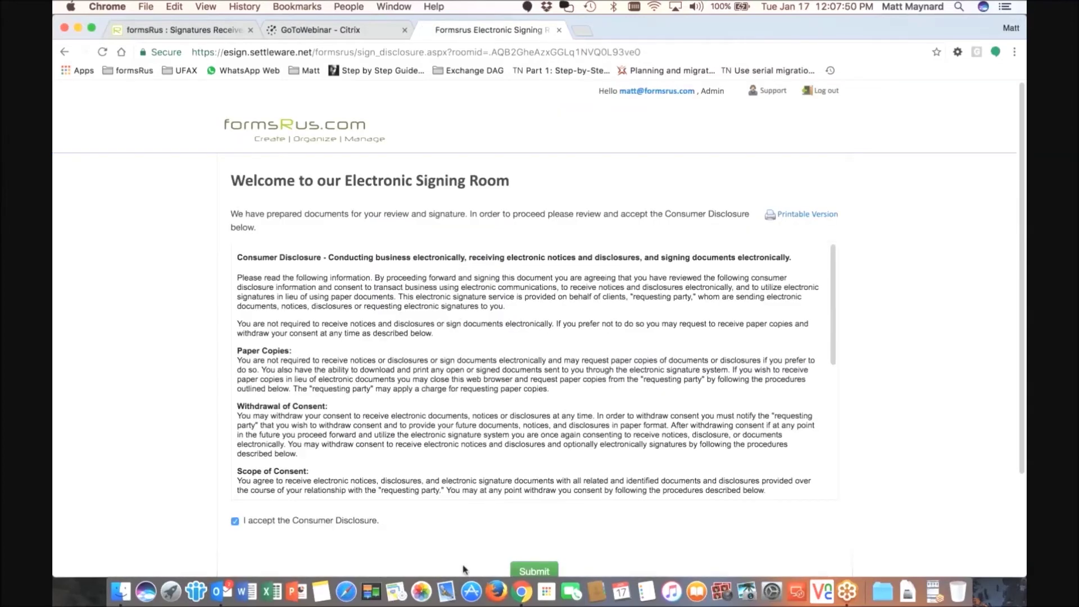
- Sign Addendum A Demo.pdf by typing the signer's full name as the signature, then submit electronically
left_click(447, 288)
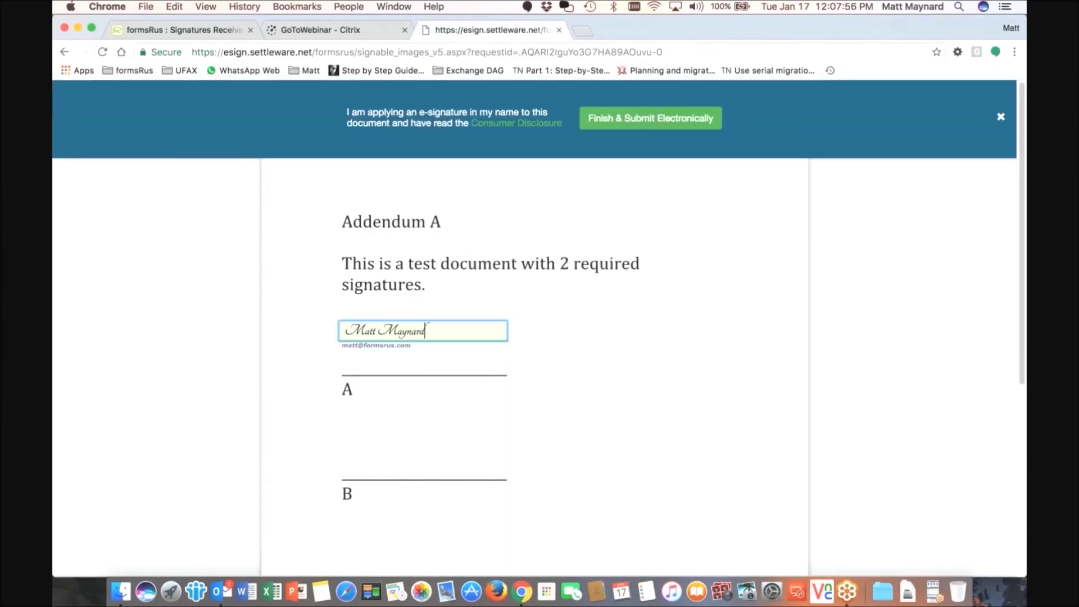
left_click(591, 205)
key("Return")
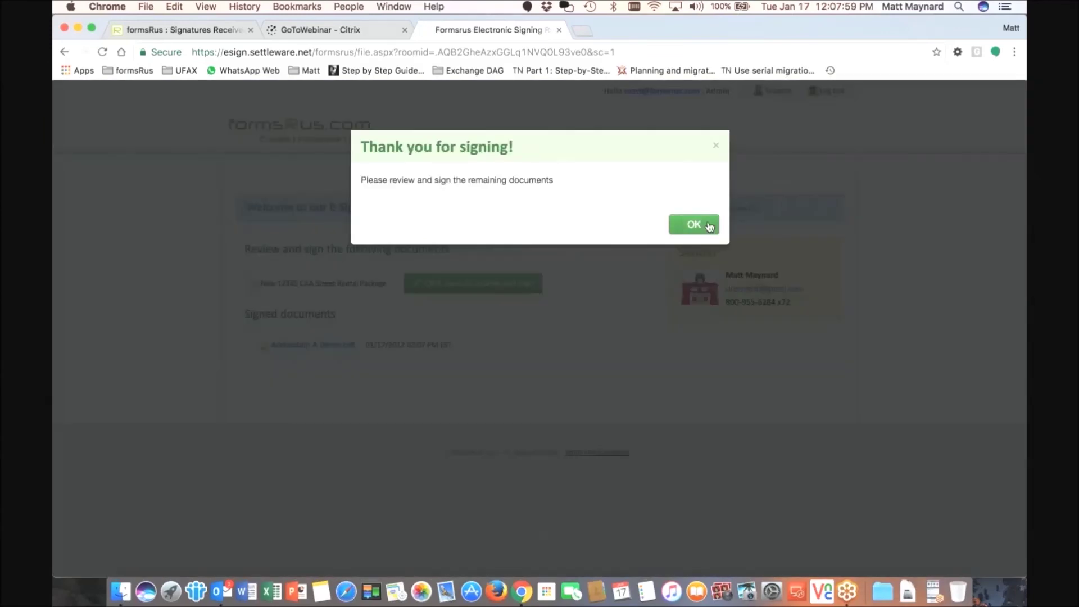
left_click(709, 227)
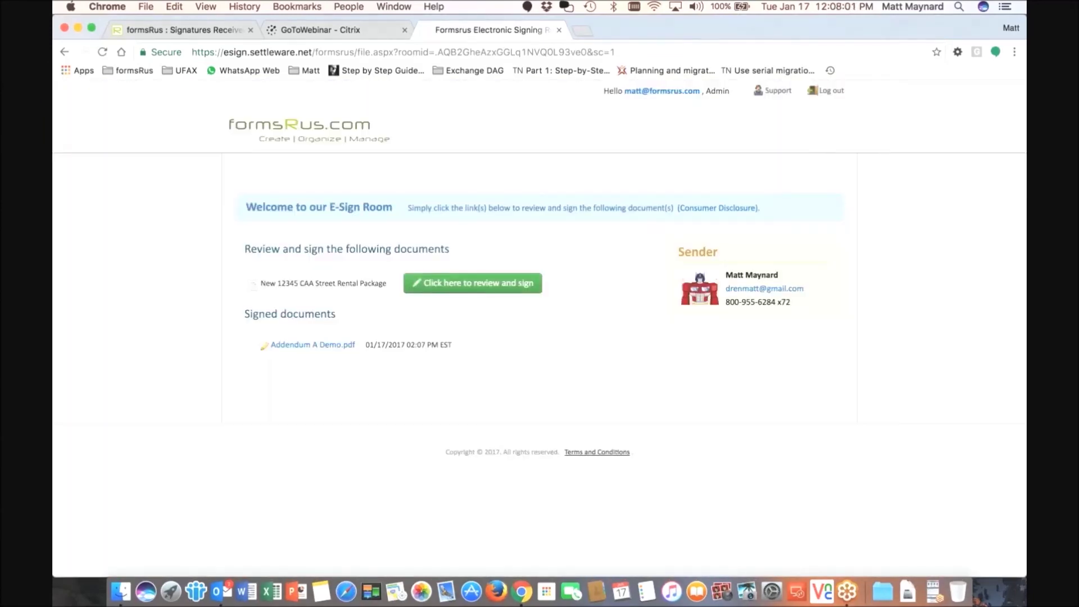
- Open the New 12345 CAA Street Rental Package and scroll to its 9 signature locations
left_click(439, 289)
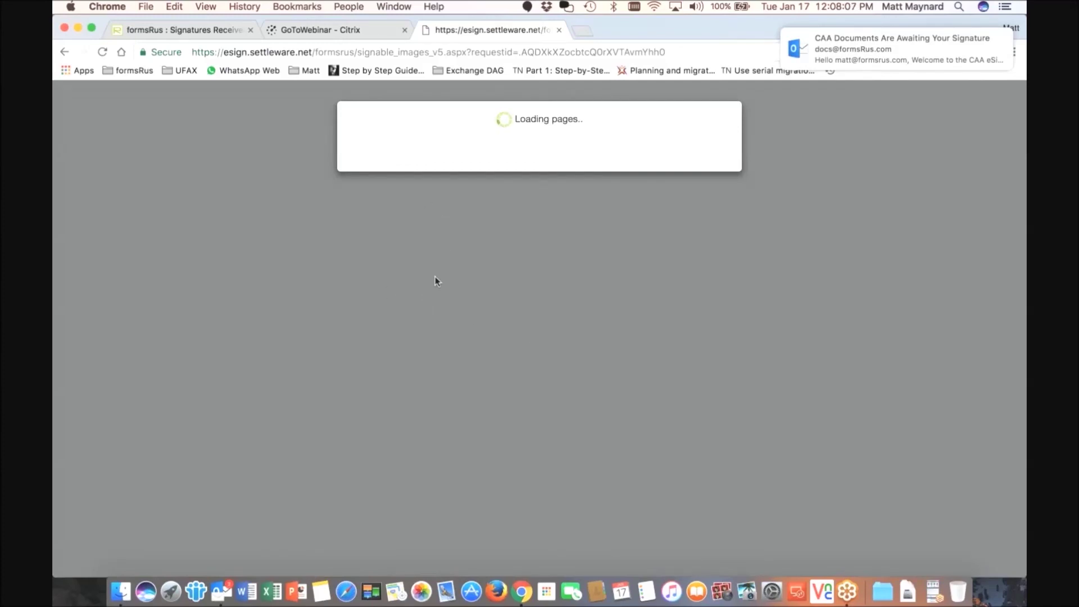
scroll(440, 313, "down", 10)
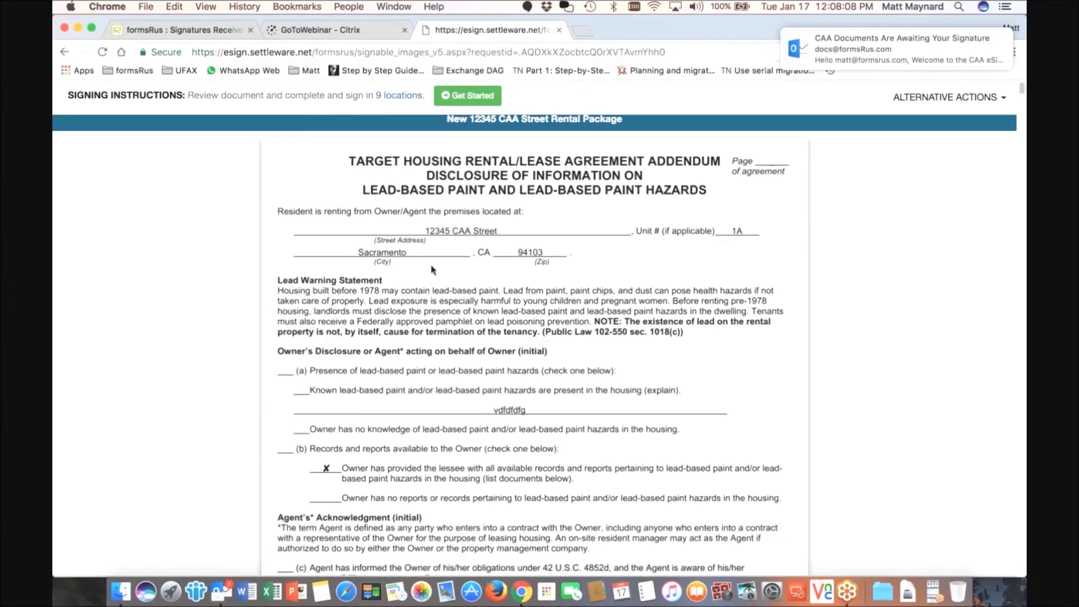